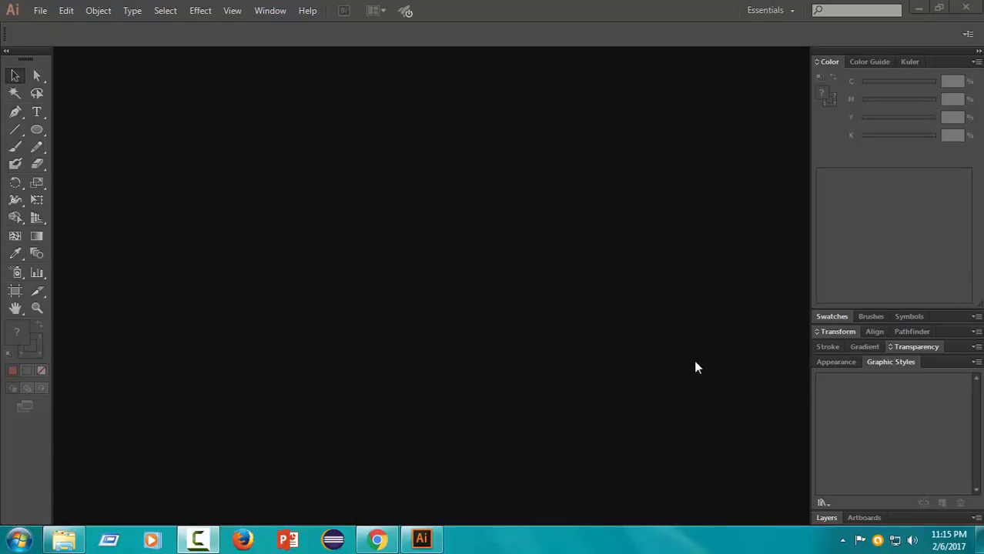
# - Create a new 1000 x 1000 px document with one artboard
pyautogui.click(40, 11)
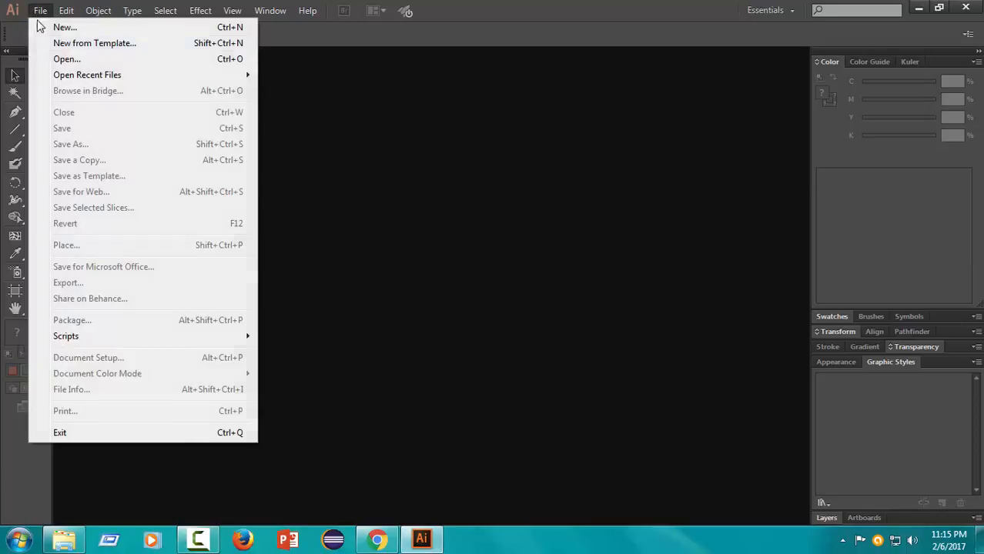
pyautogui.click(75, 28)
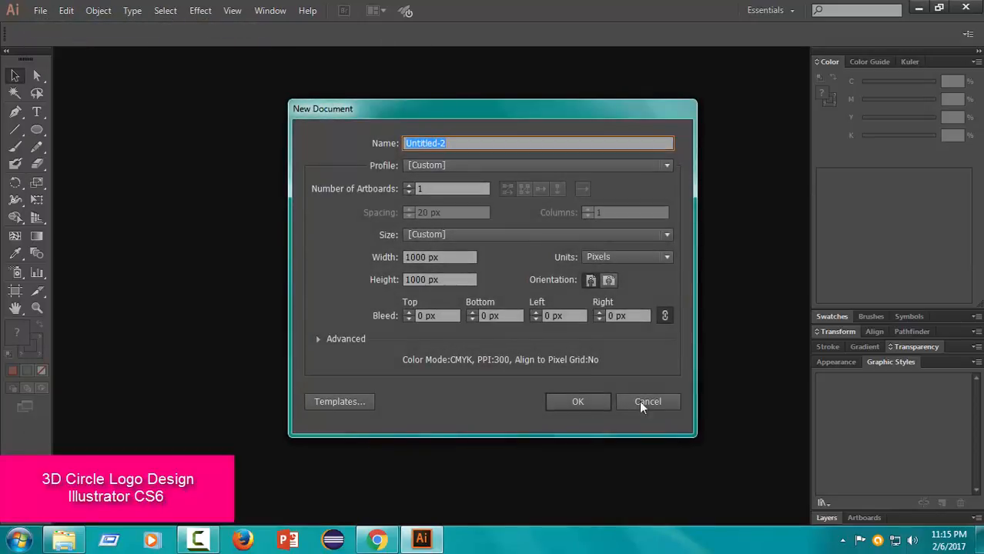
pyautogui.click(577, 402)
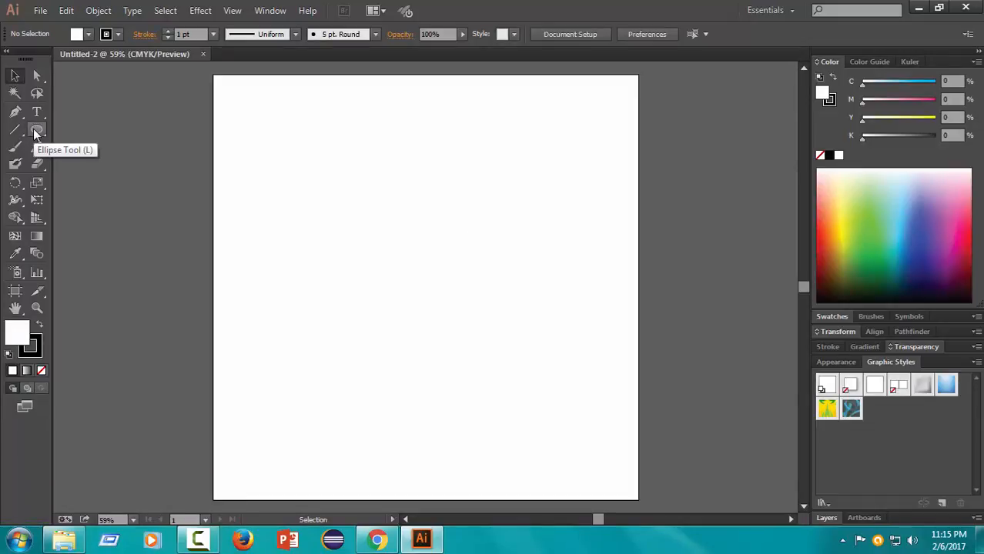
# - Draw a circle in the upper middle of the artboard with the Ellipse tool and set its stroke to None
pyautogui.moveTo(35, 135)
pyautogui.mouseDown()
pyautogui.moveTo(114, 170)
pyautogui.moveTo(109, 164)
pyautogui.mouseUp()
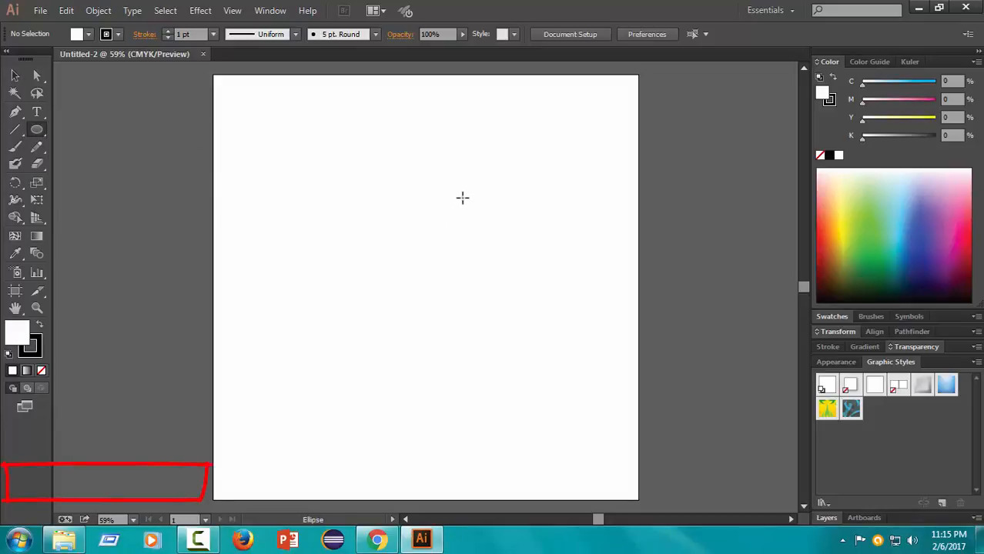
pyautogui.moveTo(451, 196); pyautogui.dragTo(409, 275)
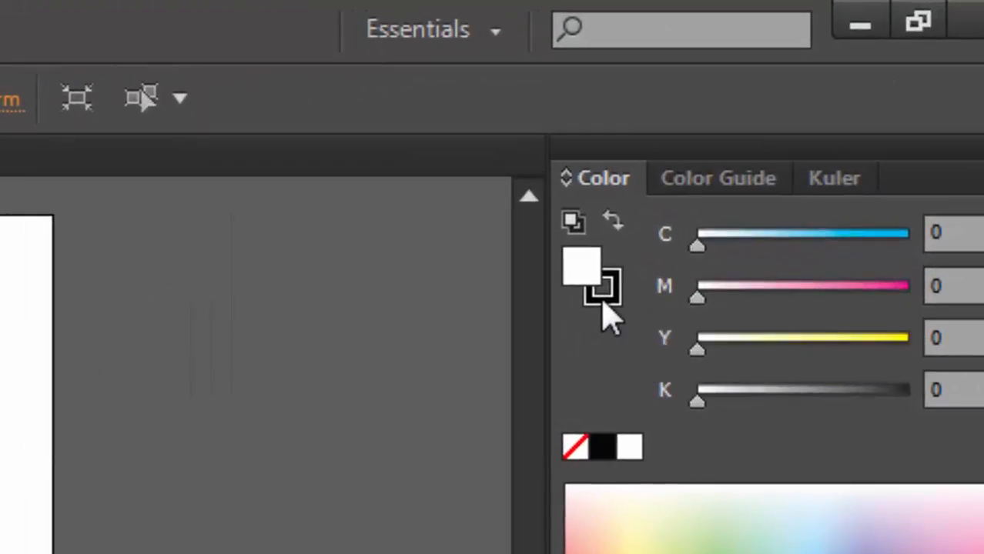
pyautogui.click(830, 103)
pyautogui.click(573, 453)
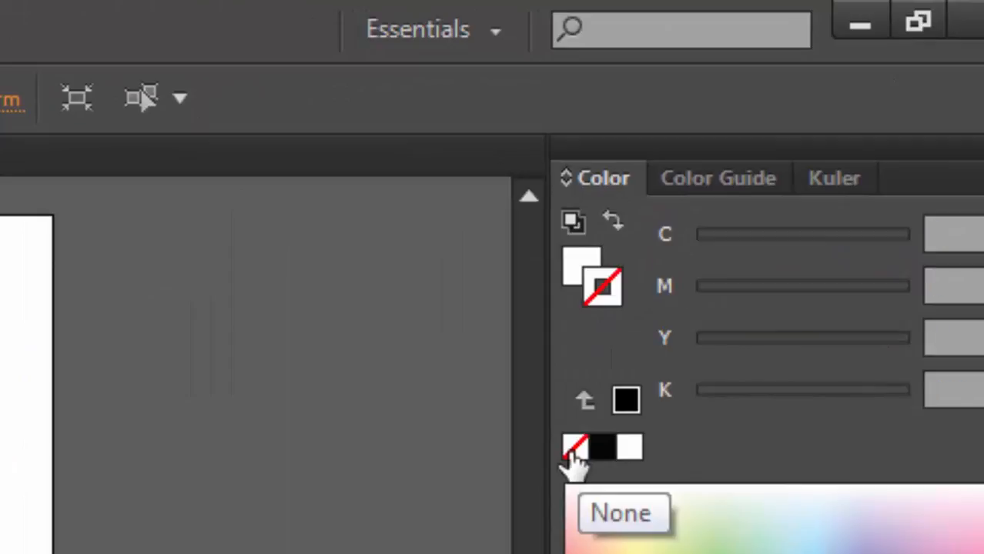
# - Fill the circle with dark blue (C 76.86, M 19.22, Y 9.8, K 39)
pyautogui.click(582, 271)
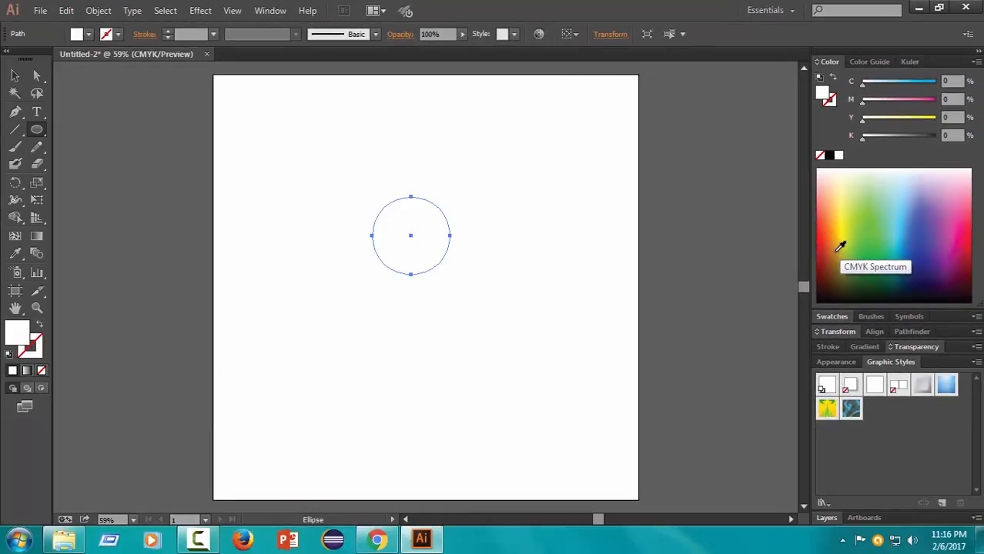
pyautogui.click(869, 244)
pyautogui.click(904, 244)
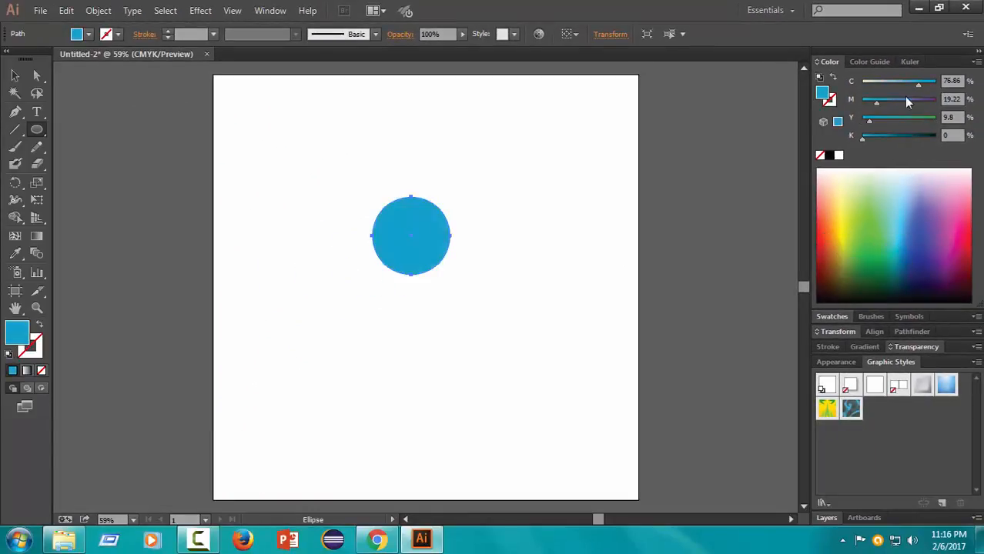
pyautogui.click(892, 137)
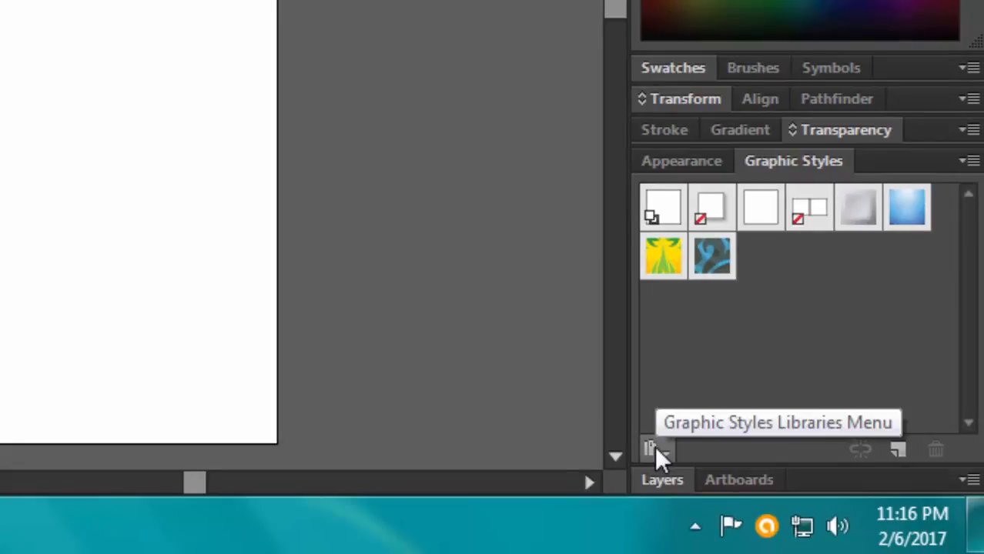
# - Apply the Rotate Copy Large style from the Additive graphic styles library to the circle and fill it pink (C 0, M 98.04, Y 34.12, K 0)
pyautogui.click(655, 446)
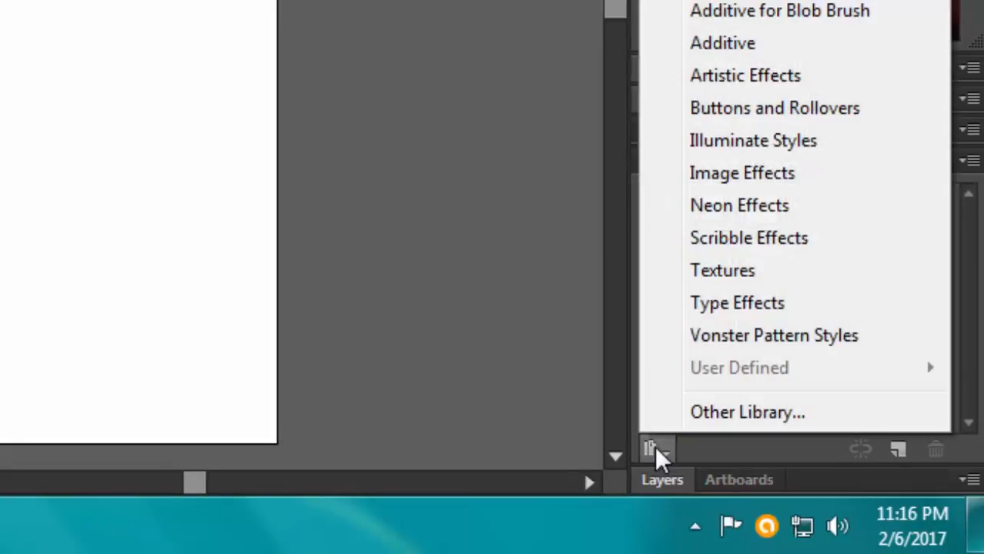
pyautogui.click(767, 46)
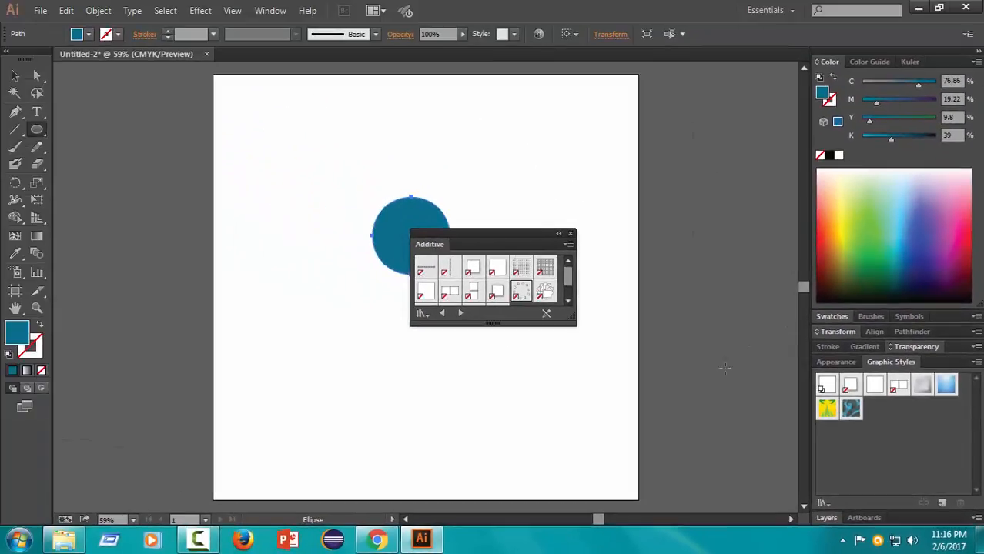
pyautogui.click(520, 297)
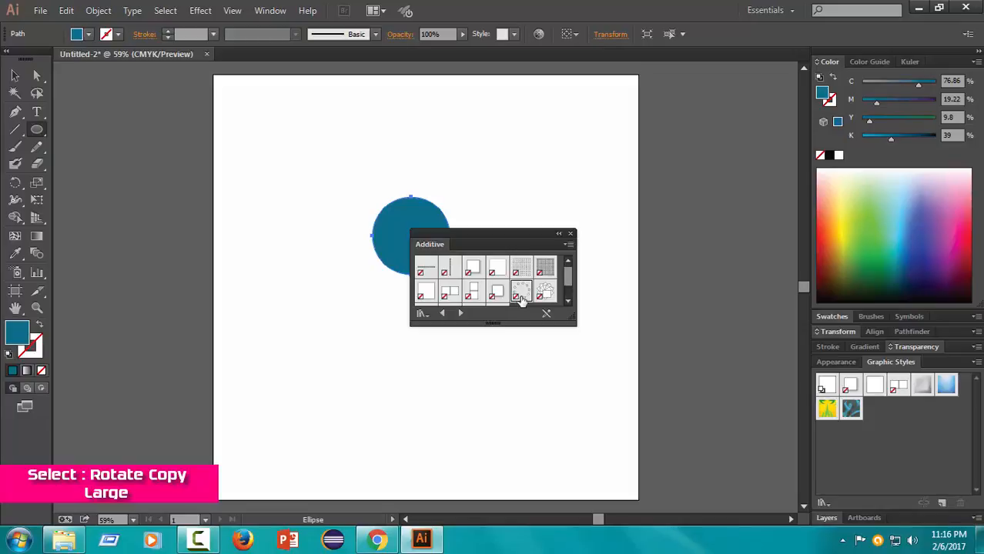
pyautogui.click(522, 297)
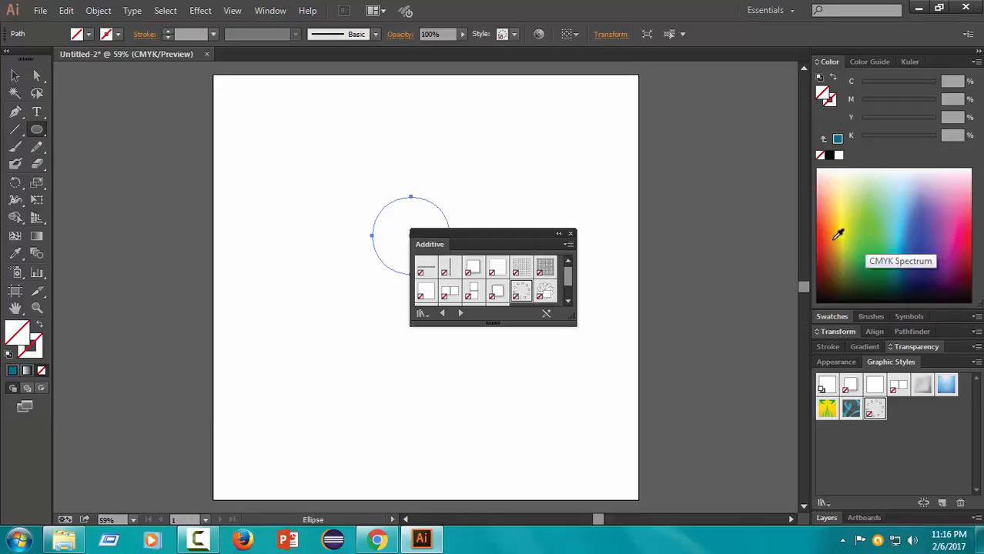
pyautogui.click(964, 226)
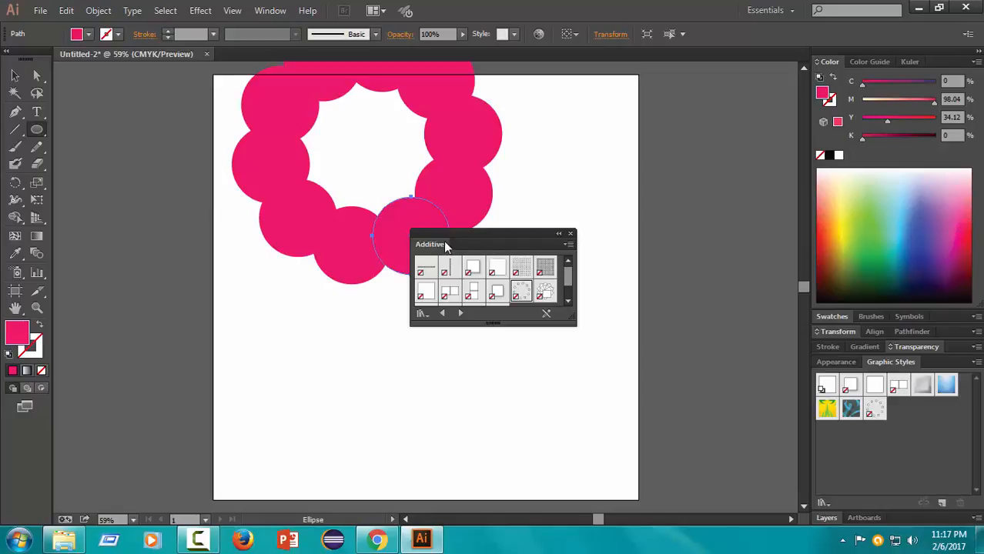
pyautogui.click(570, 235)
# - Scale the base circle down proportionally until the circles in the ring sit side by side without overlapping
pyautogui.scroll(2, 331, 215)
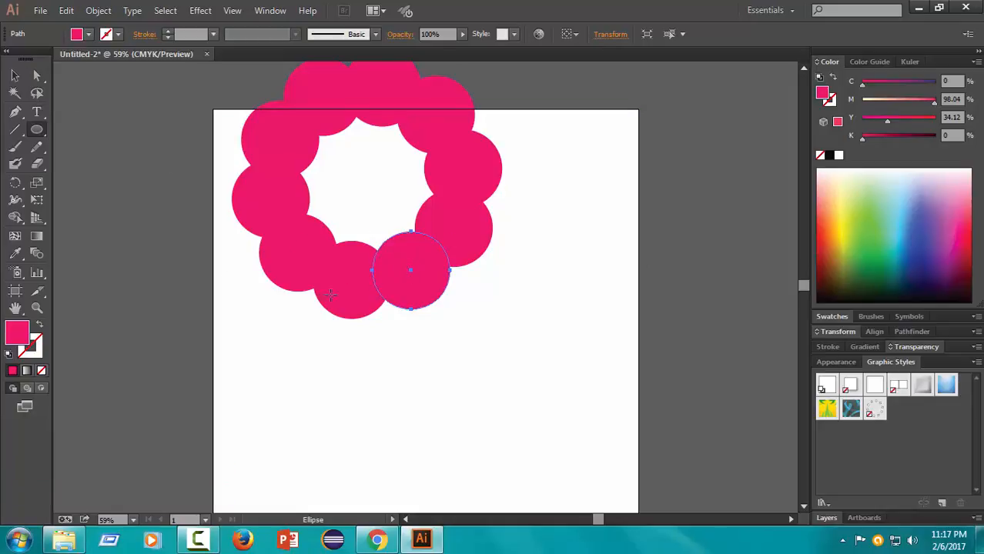
pyautogui.click(17, 76)
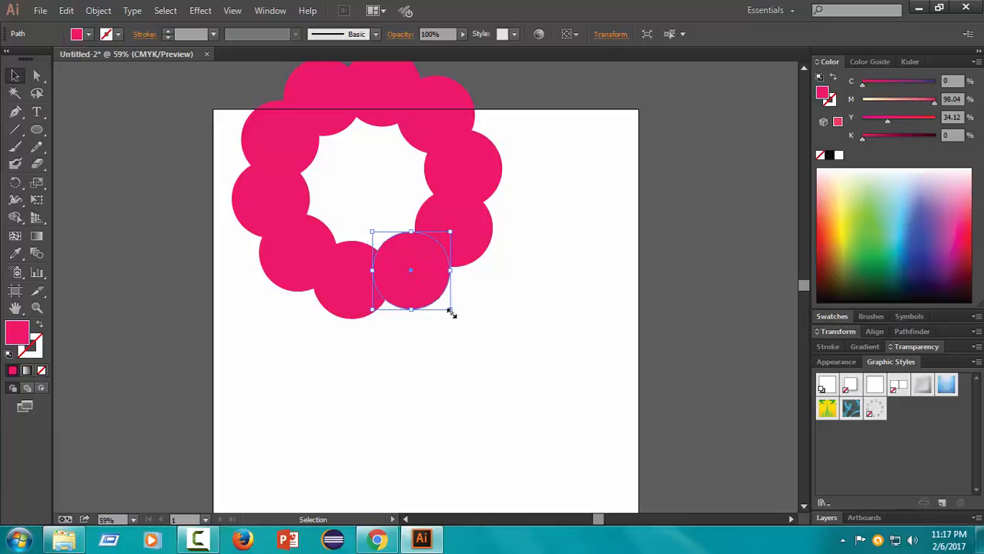
pyautogui.moveTo(450, 309); pyautogui.dragTo(430, 292)
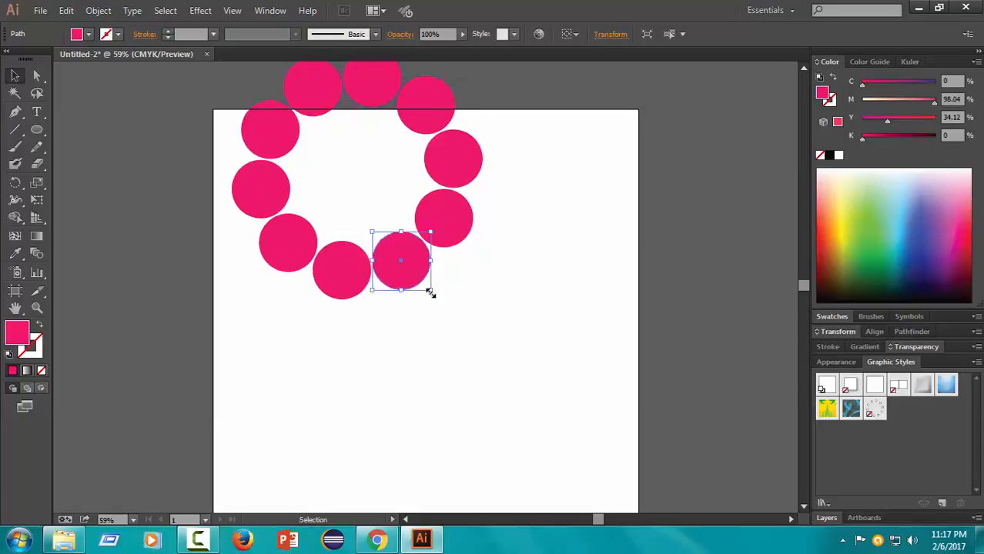
# - Move the ring of circles down so that it lies fully inside the artboard, near its centre
pyautogui.scroll(1, 471, 275)
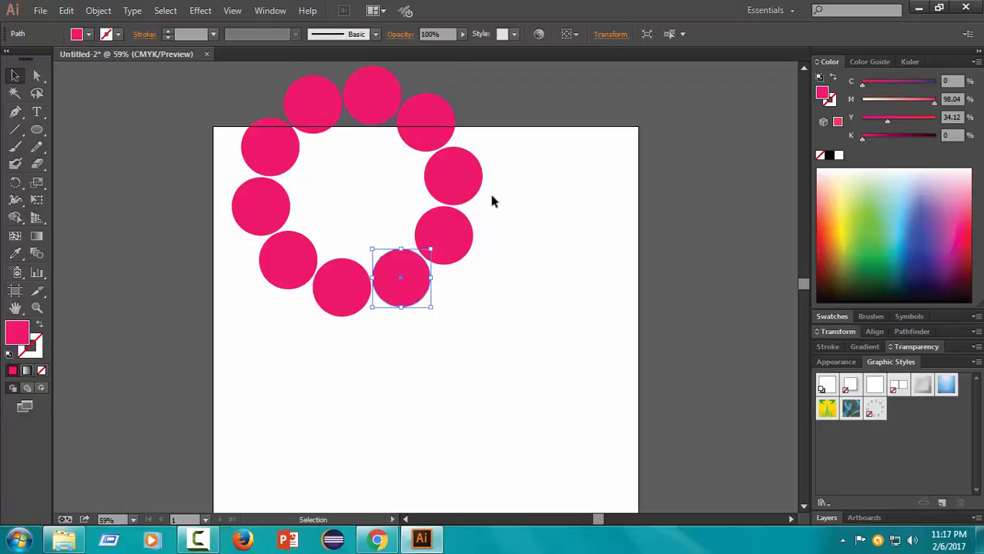
pyautogui.moveTo(420, 301); pyautogui.dragTo(463, 415)
pyautogui.scroll(-2, 543, 333)
pyautogui.scroll(-1, 544, 334)
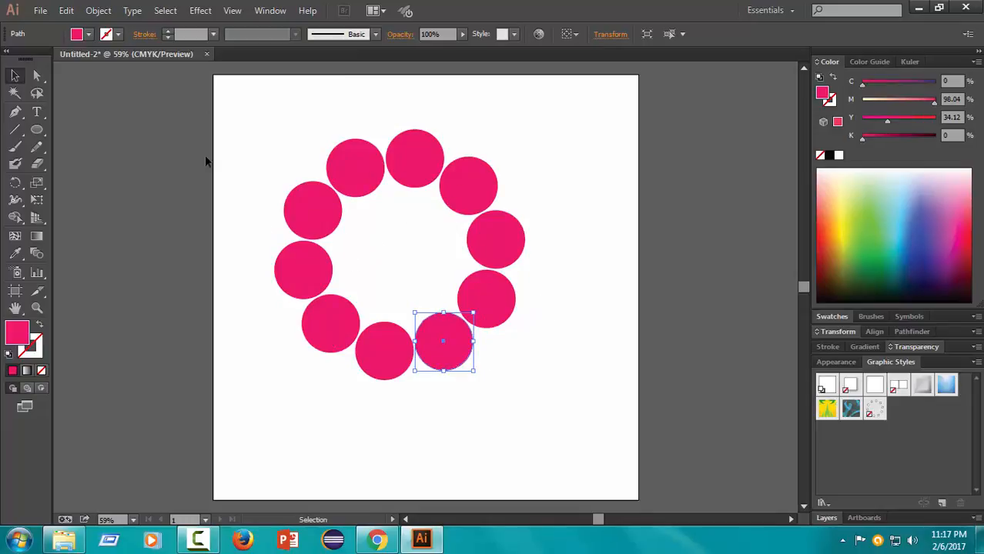
# - Expand the appearance of the ring into separate circles and deselect it
pyautogui.click(99, 11)
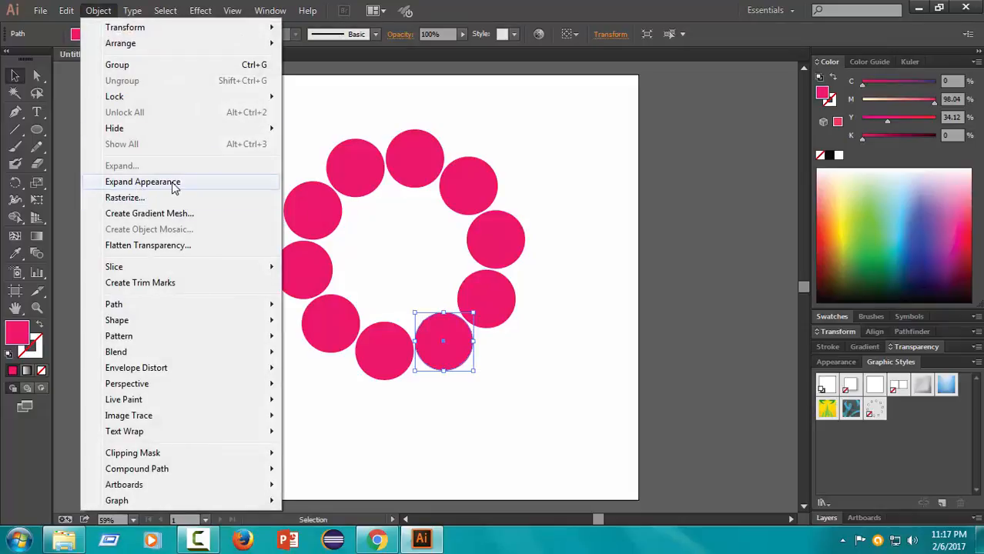
pyautogui.click(175, 188)
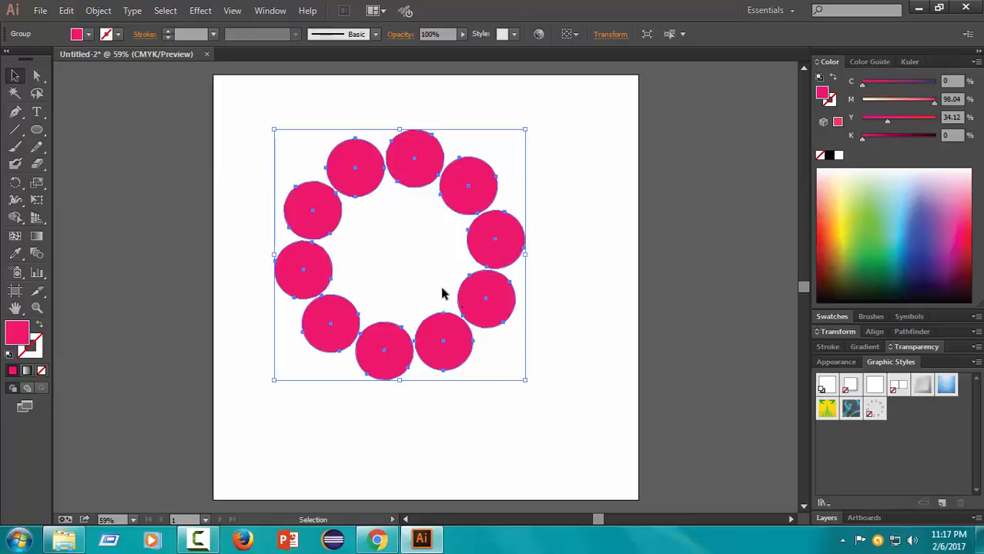
pyautogui.click(582, 352)
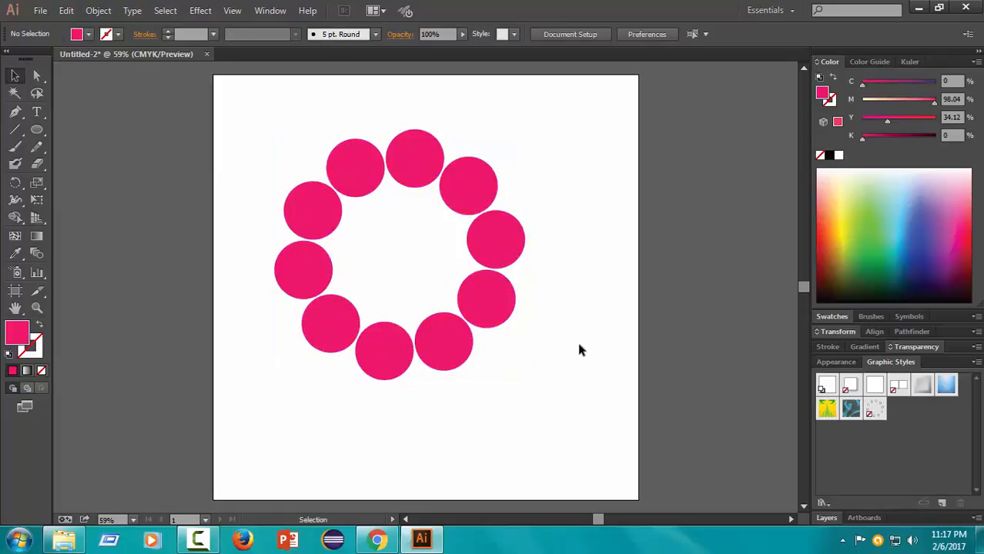
# - Fill the two lower-left circles of the ring with dark green (C 73.33, M 0, Y 100, K 41) using Direct Selection
pyautogui.click(35, 75)
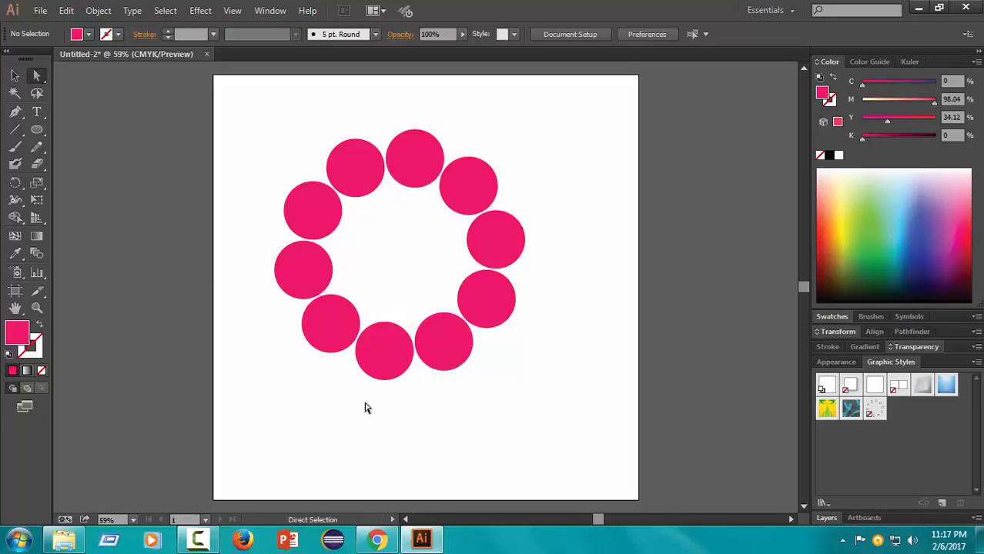
pyautogui.moveTo(365, 403); pyautogui.dragTo(429, 349)
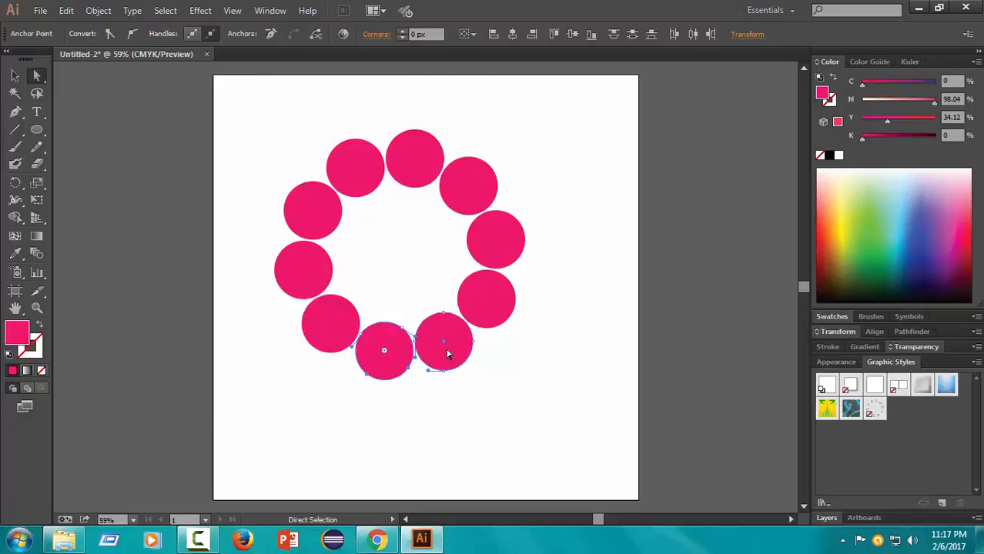
pyautogui.click(326, 399)
pyautogui.moveTo(259, 265); pyautogui.dragTo(342, 333)
pyautogui.click(887, 239)
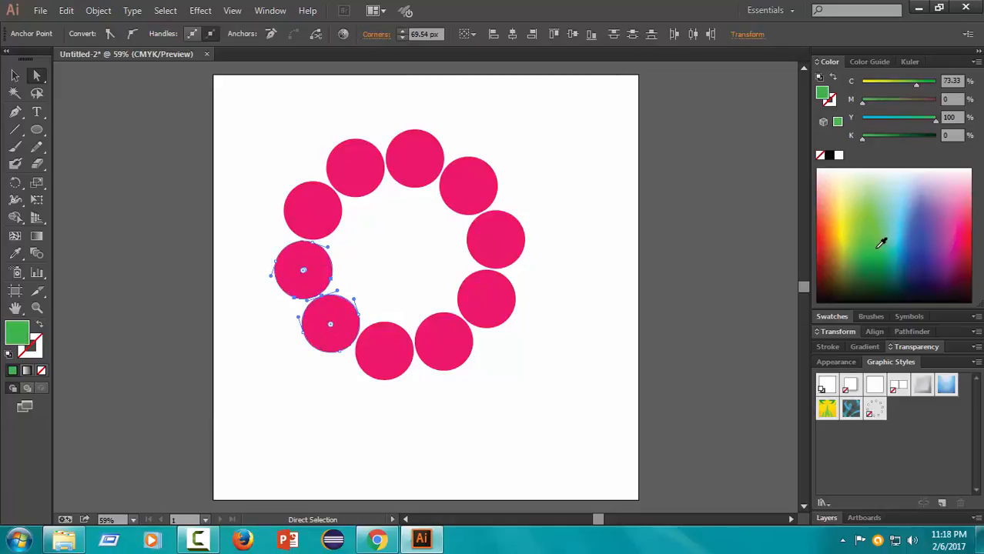
pyautogui.click(893, 138)
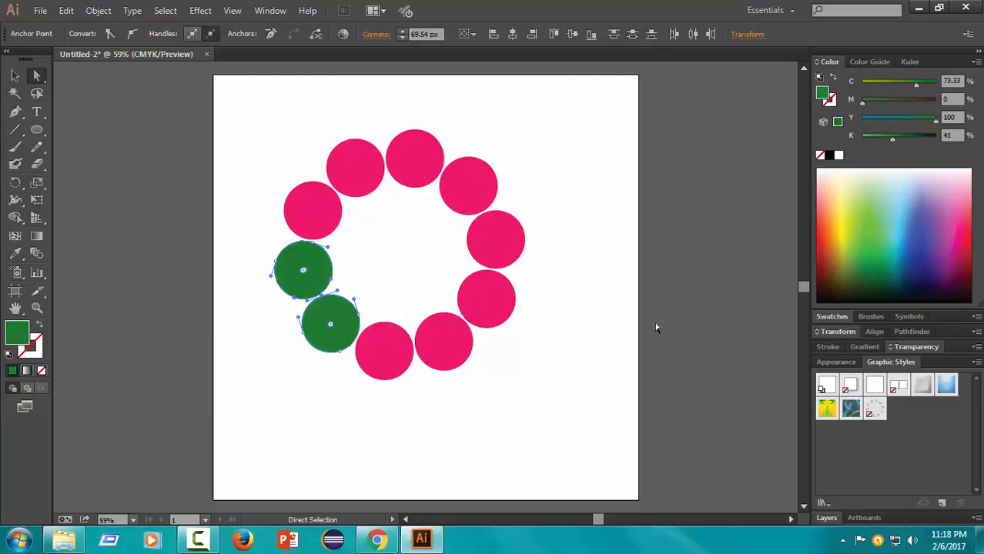
pyautogui.click(599, 338)
# - Fill the two upper-left circles golden yellow (C 10.98, M 38, Y 96.86) and the next two clockwise dark blue (C 100, M 97.25, Y 2.35, K 3.53)
pyautogui.moveTo(263, 141); pyautogui.dragTo(368, 213)
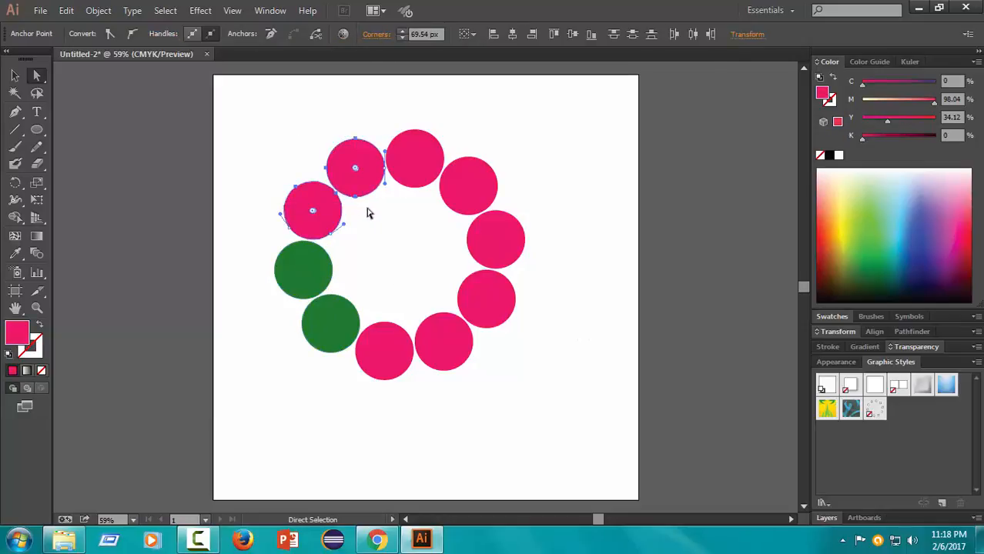
pyautogui.click(845, 229)
pyautogui.click(891, 101)
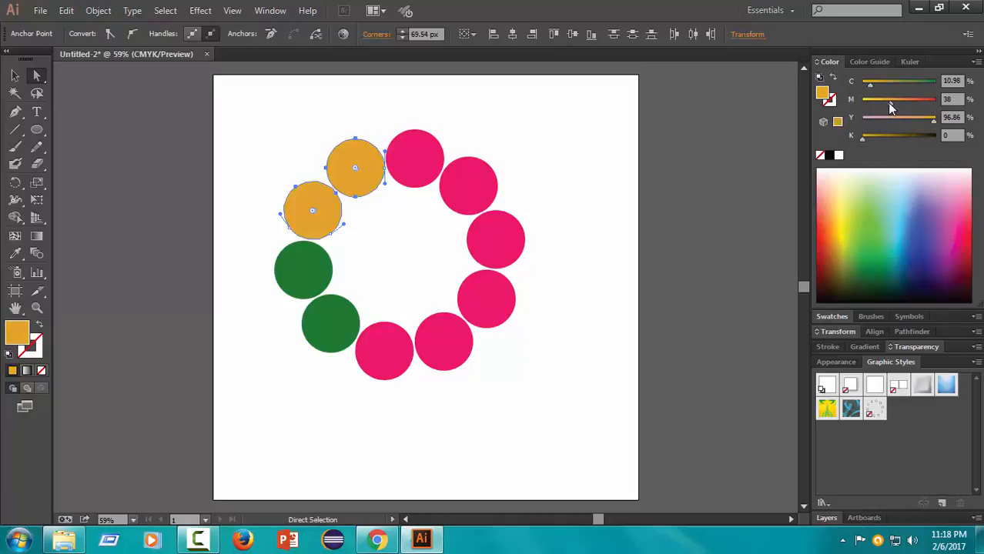
pyautogui.click(642, 217)
pyautogui.moveTo(428, 117); pyautogui.dragTo(453, 196)
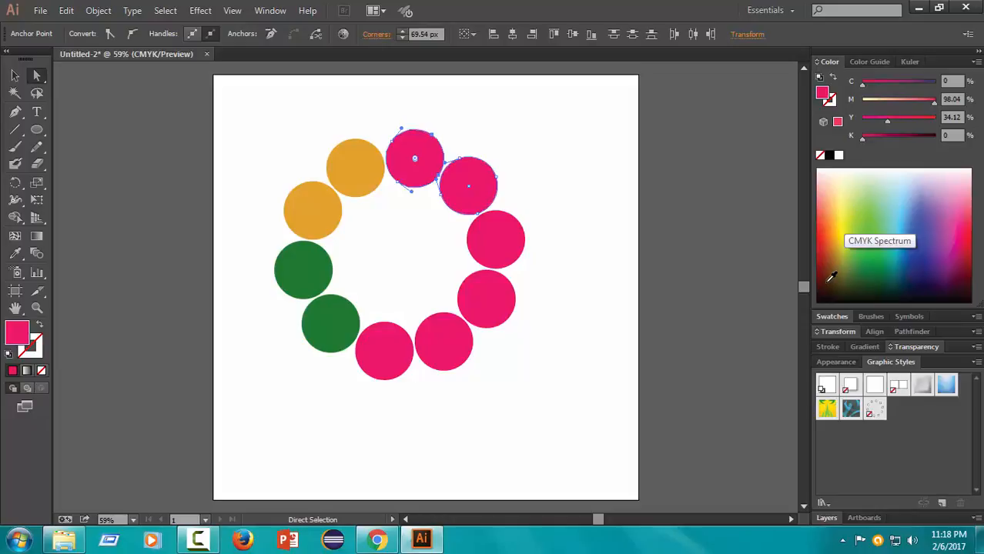
pyautogui.click(923, 256)
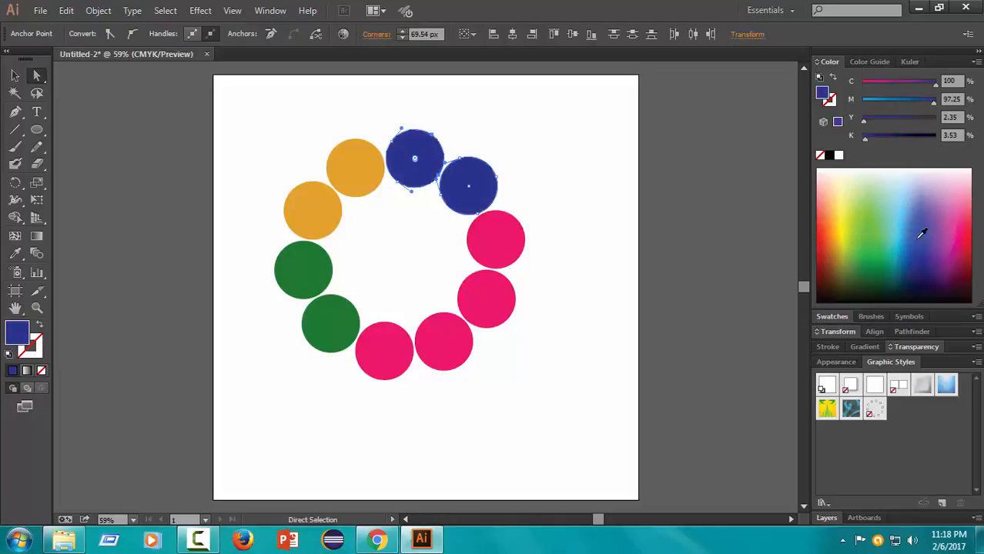
# - Try several fill colours on the two right-hand circles of the ring and fill them with orange (C 0, M 76.47, Y 100, K 0)
pyautogui.moveTo(549, 217); pyautogui.dragTo(496, 326)
pyautogui.click(917, 238)
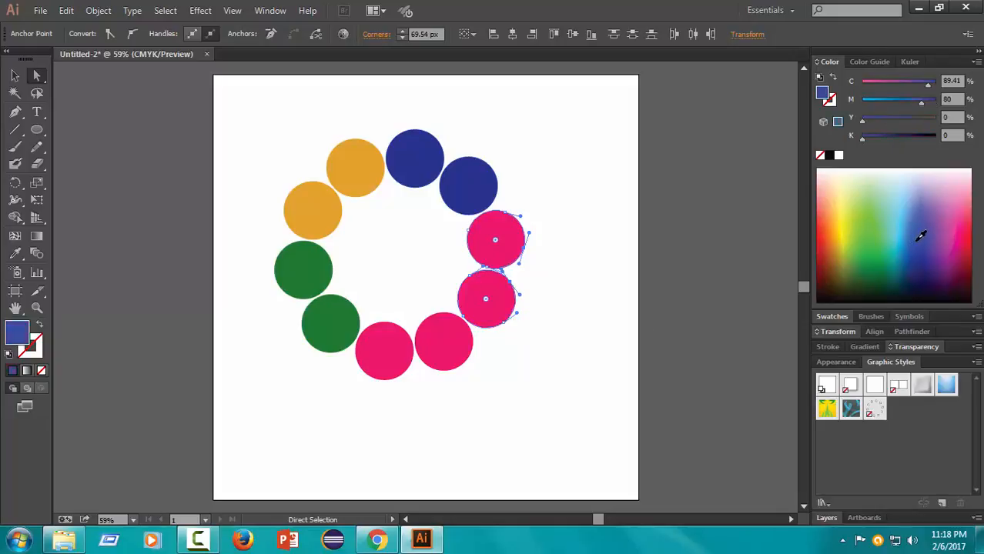
pyautogui.click(898, 210)
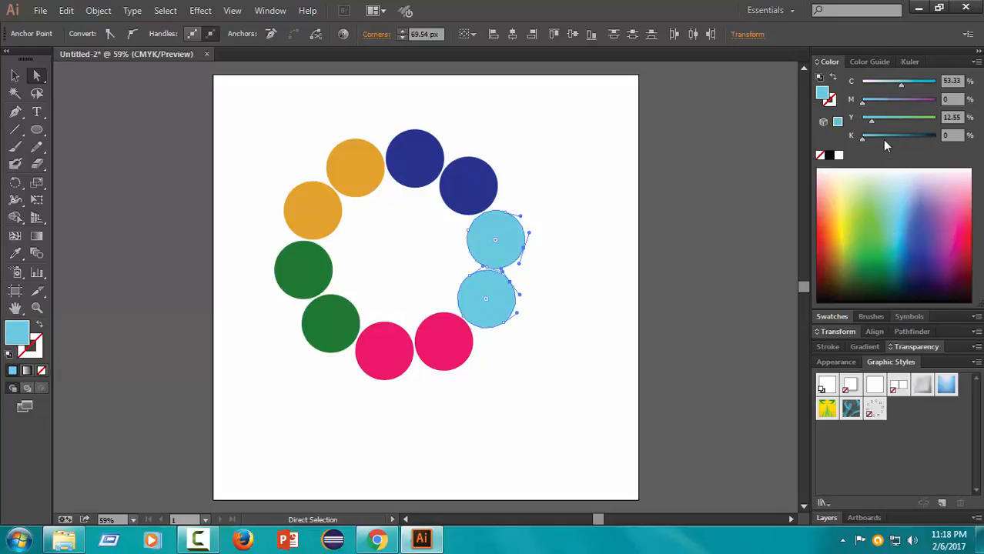
pyautogui.moveTo(882, 139); pyautogui.dragTo(901, 139)
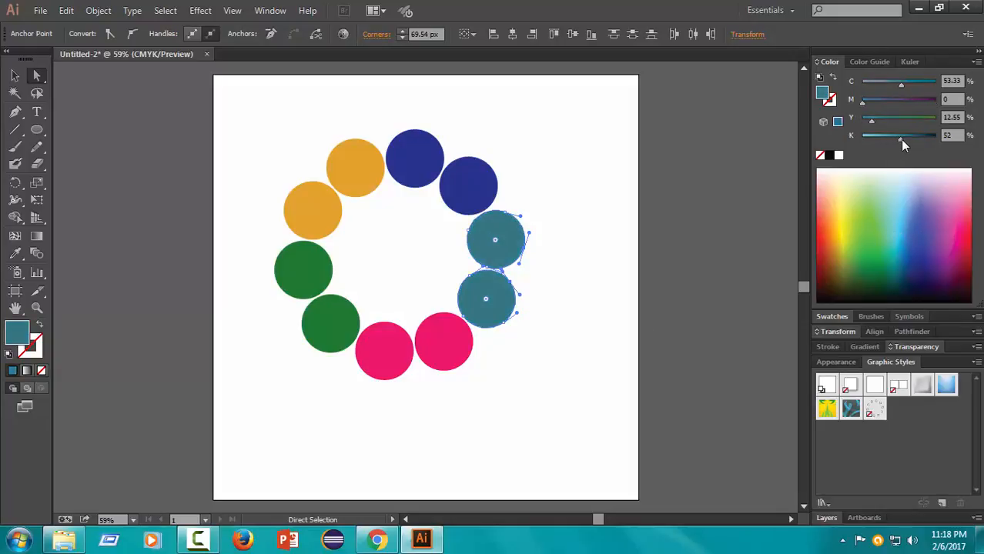
pyautogui.click(952, 239)
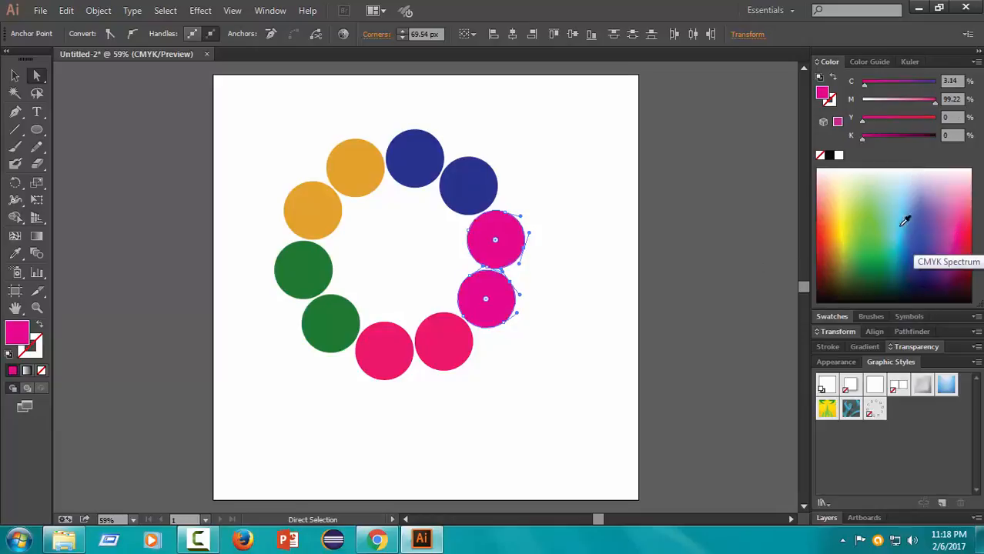
pyautogui.click(831, 223)
pyautogui.scroll(5, 831, 225)
pyautogui.click(831, 224)
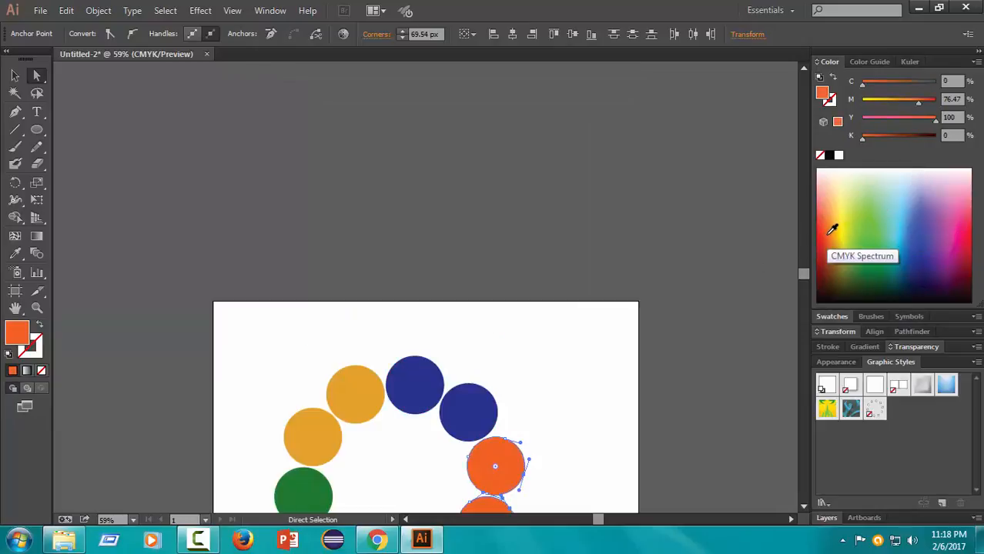
# - Try several fill colours on the two right-hand circles and fill them with dark red (C 29.41, M 100, Y 98.43, K 40.39)
pyautogui.scroll(-4, 697, 320)
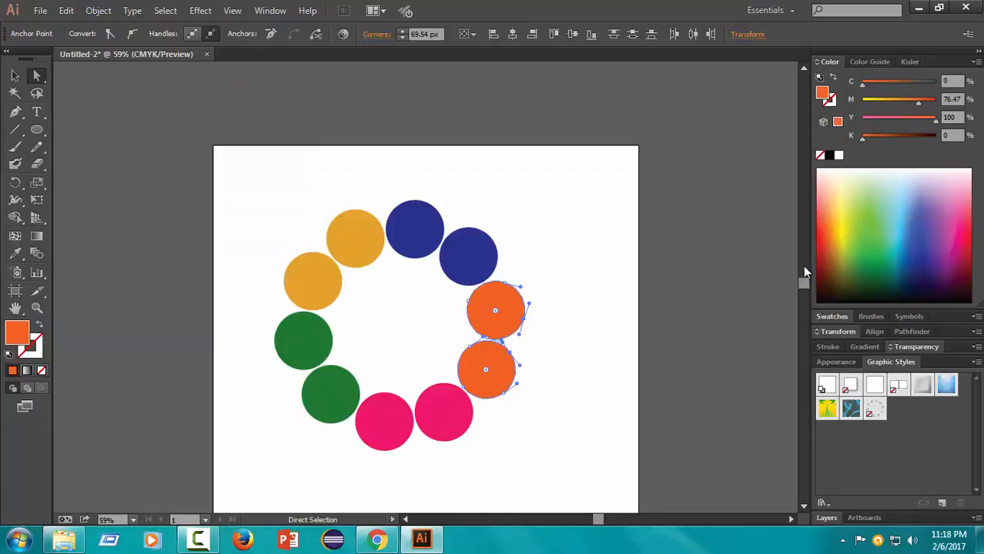
pyautogui.click(864, 230)
pyautogui.click(842, 265)
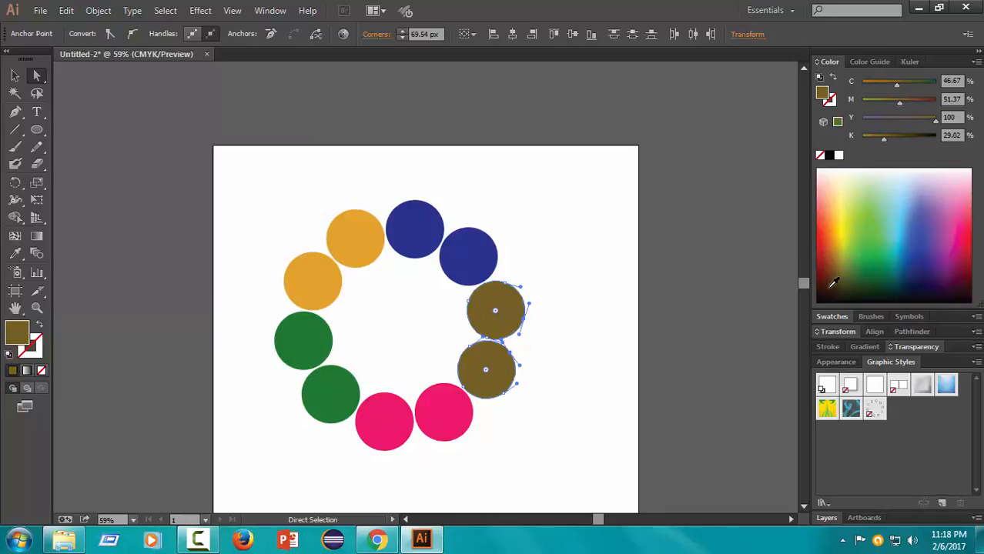
pyautogui.click(832, 284)
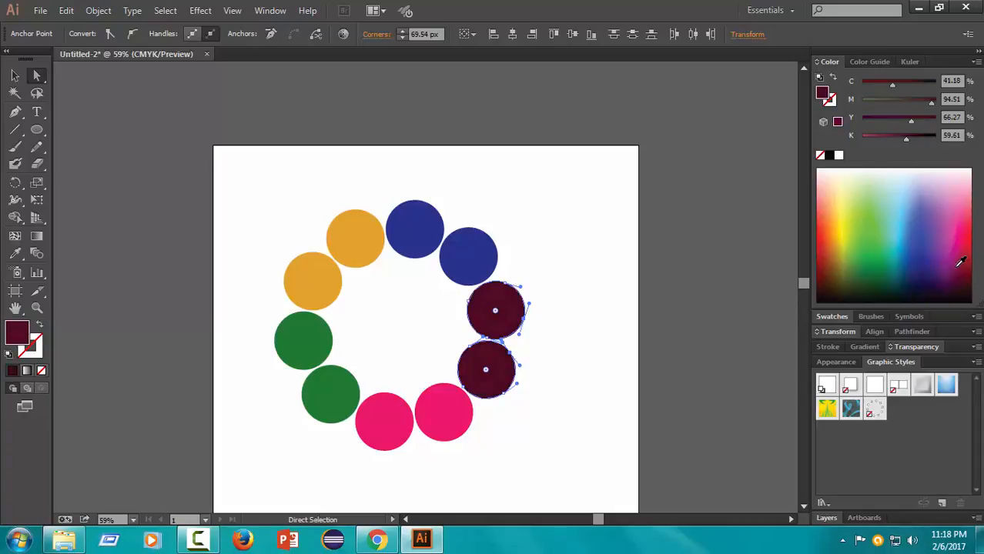
pyautogui.click(973, 264)
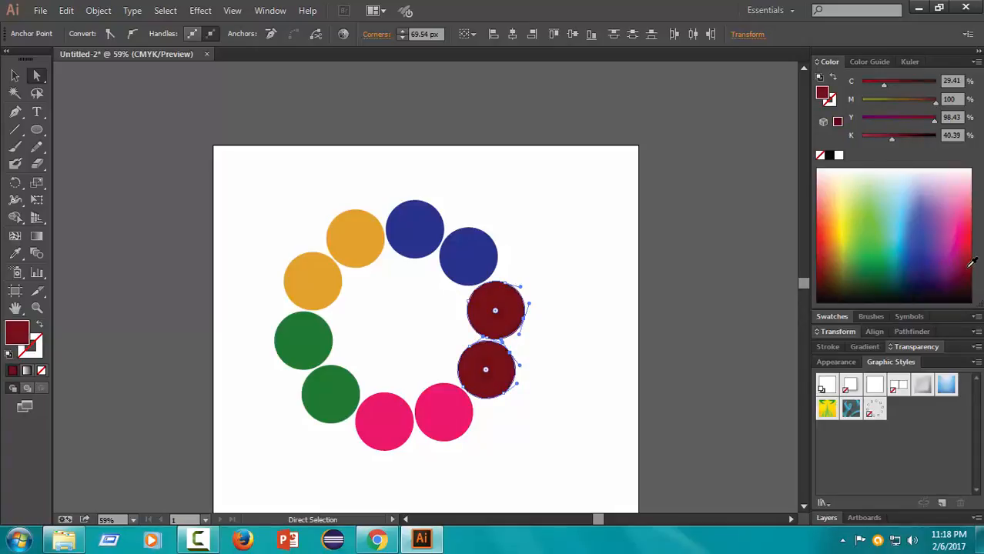
pyautogui.click(591, 294)
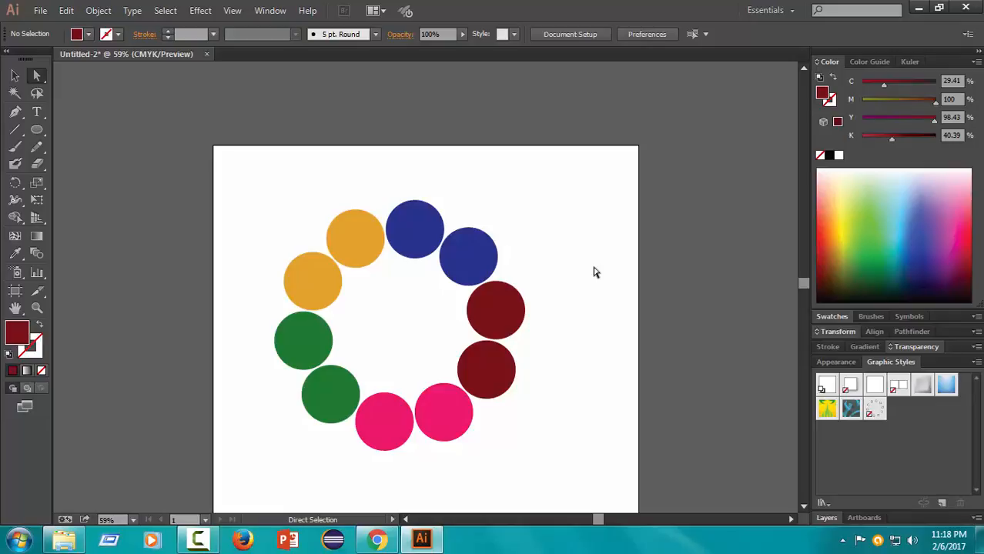
# - Start the 3D Rotate effect on the whole ring of circles with preview on and the Off-Axis Front position
pyautogui.scroll(-2, 598, 258)
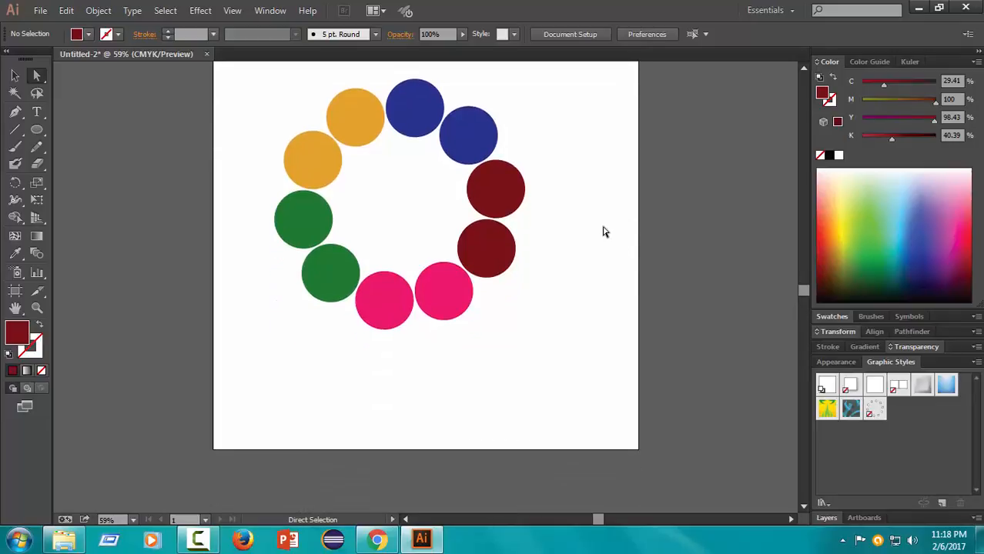
pyautogui.scroll(1, 604, 232)
pyautogui.scroll(1, 605, 232)
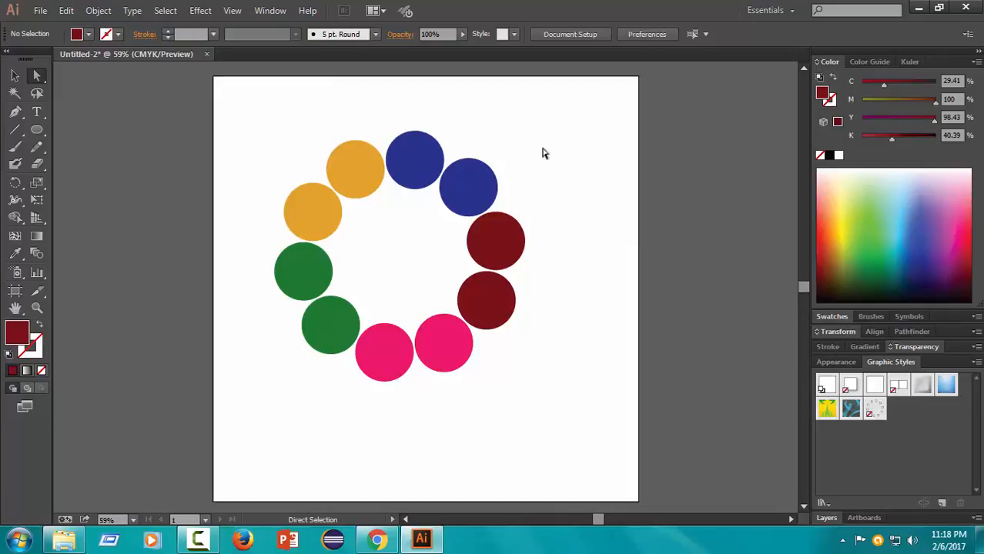
pyautogui.moveTo(550, 98); pyautogui.dragTo(269, 439)
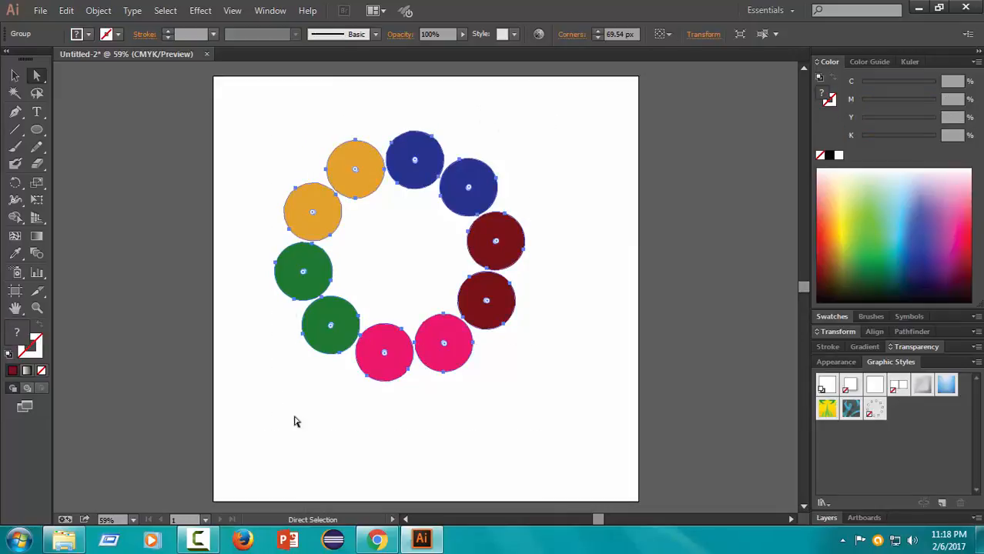
pyautogui.click(15, 75)
pyautogui.click(262, 134)
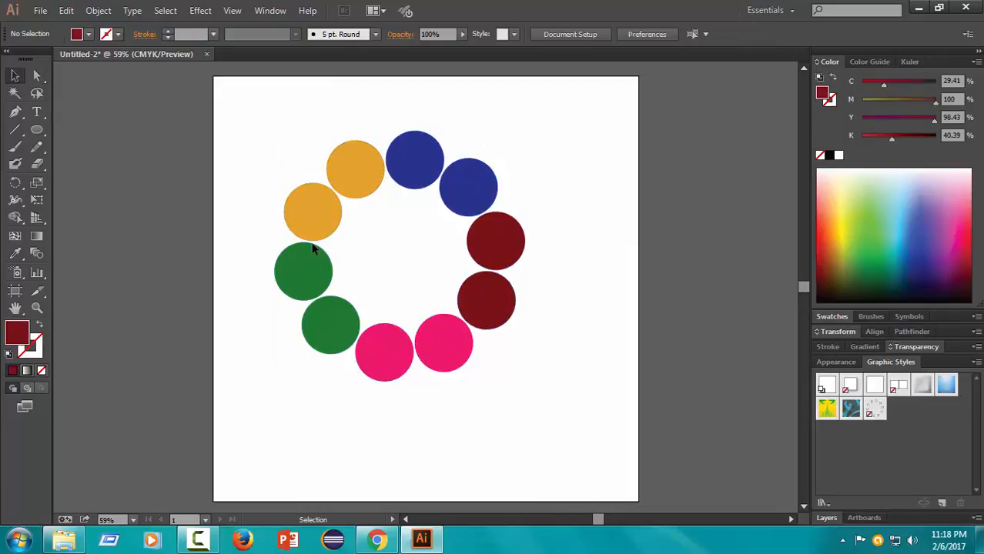
pyautogui.moveTo(248, 112); pyautogui.dragTo(533, 392)
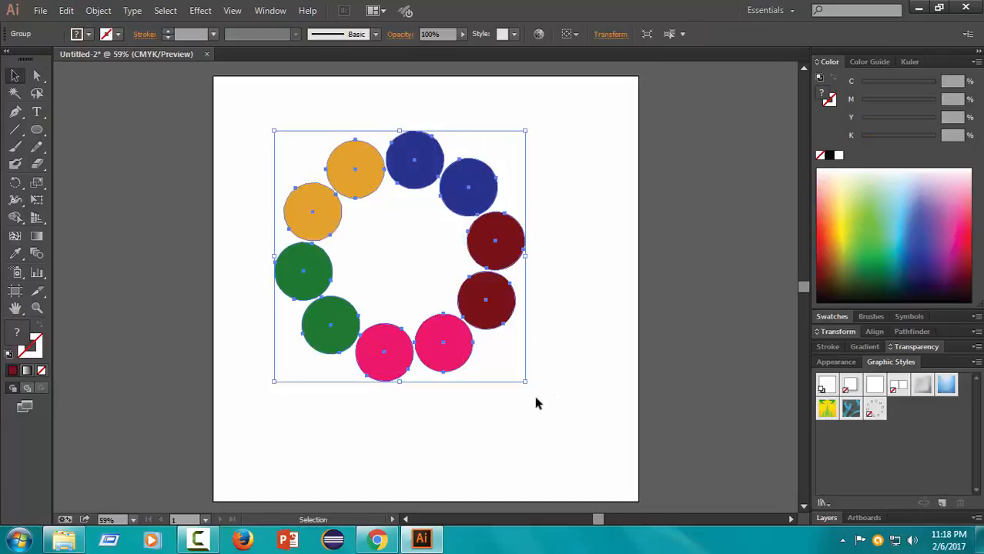
pyautogui.click(211, 12)
pyautogui.moveTo(235, 93)
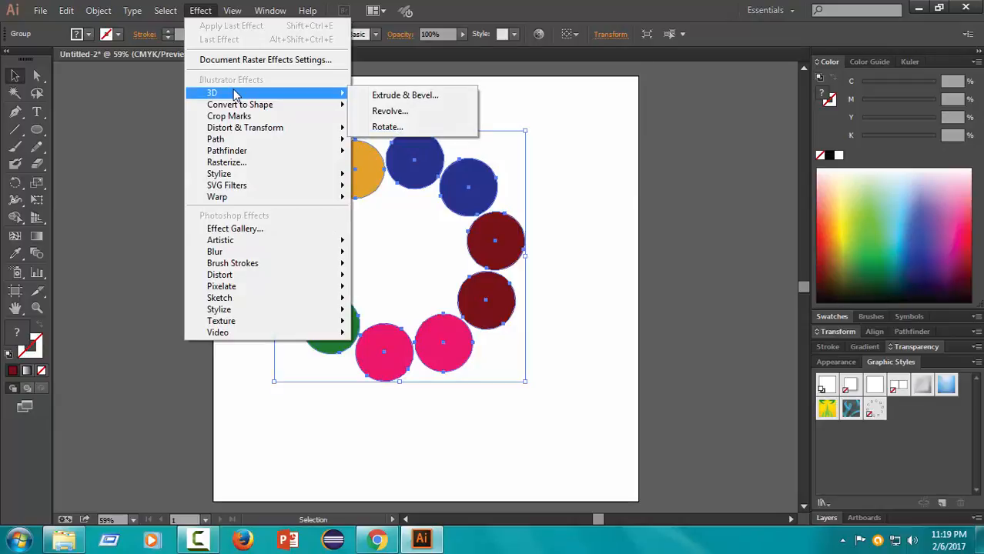
pyautogui.click(387, 127)
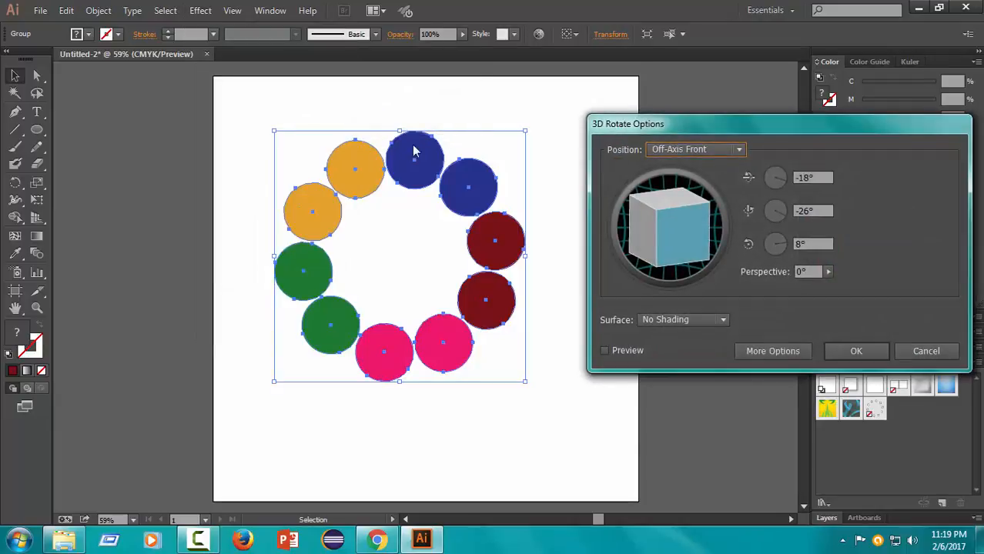
pyautogui.click(607, 352)
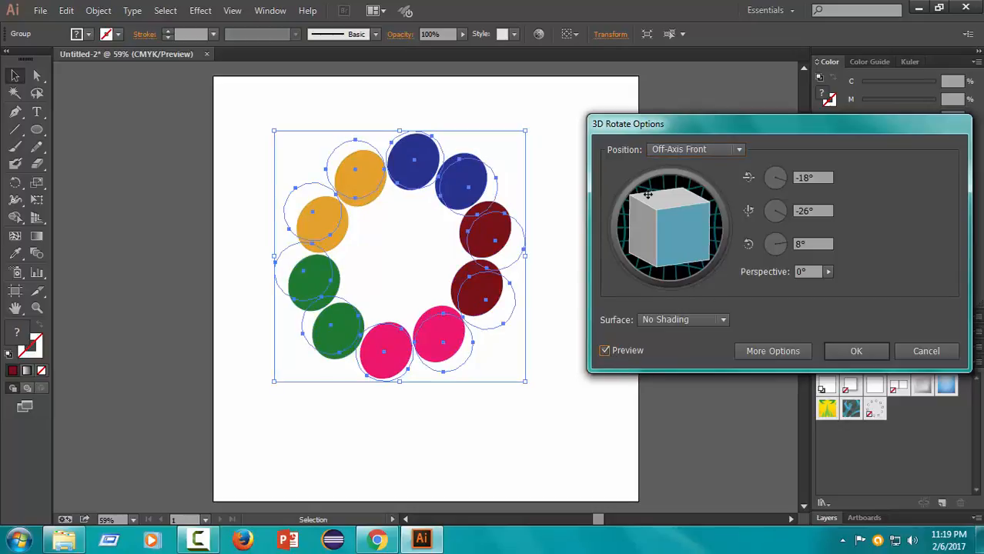
pyautogui.click(741, 150)
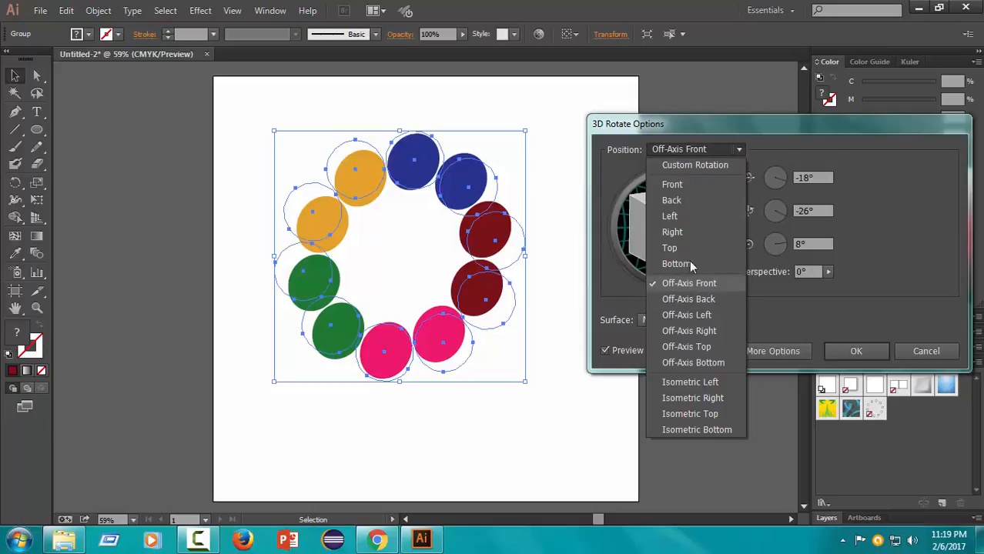
pyautogui.click(777, 172)
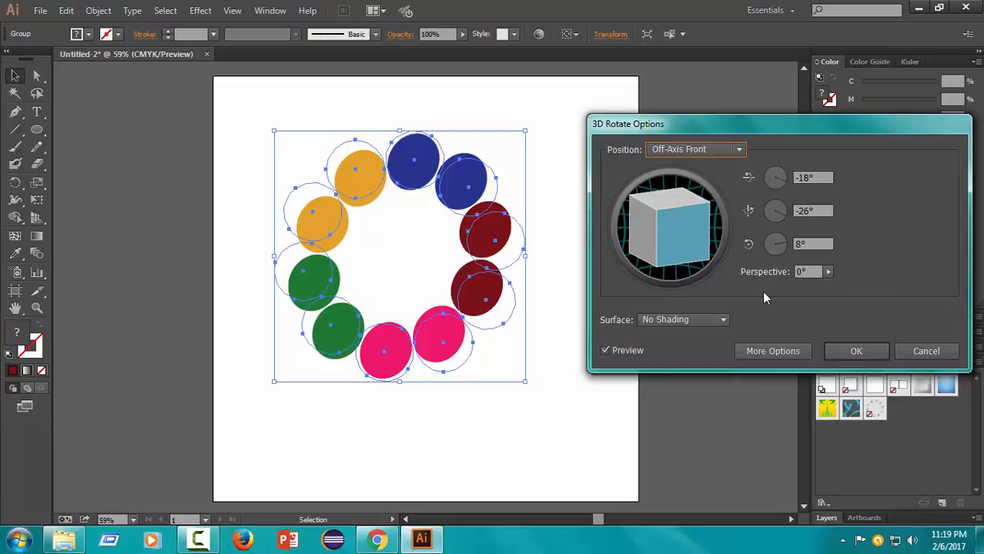
# - Set the 3D rotation's perspective to 69°, apply the effect and deselect the ring
pyautogui.click(828, 272)
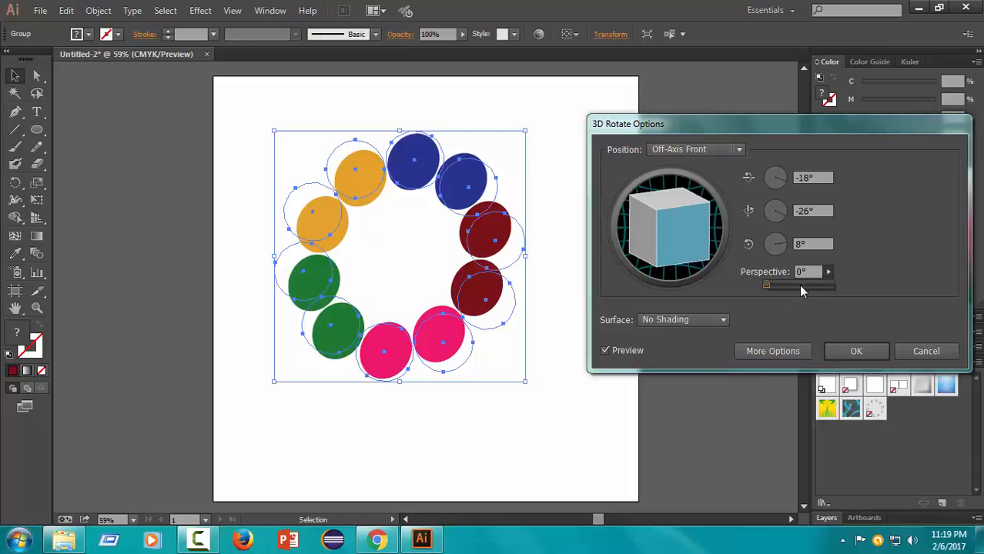
pyautogui.moveTo(800, 286); pyautogui.dragTo(793, 287)
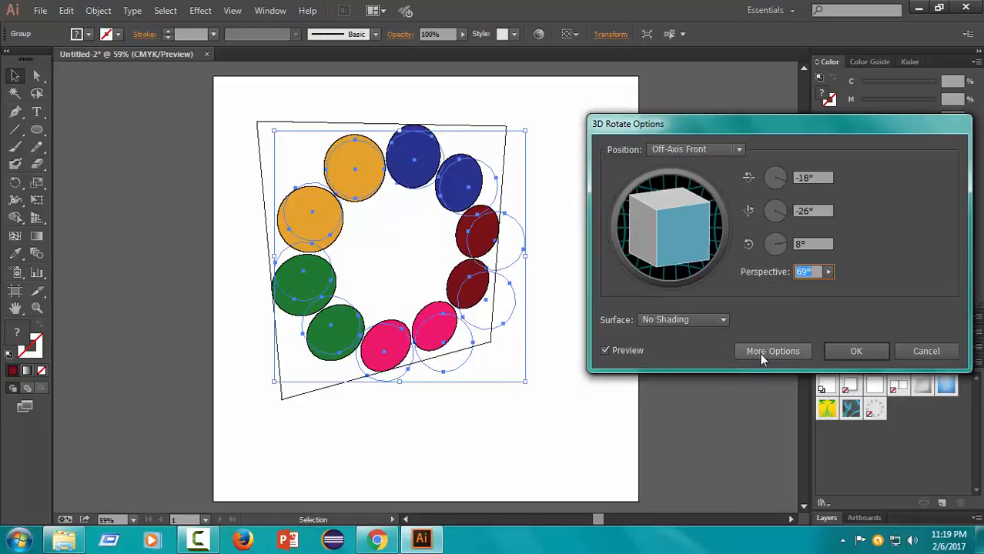
pyautogui.click(842, 351)
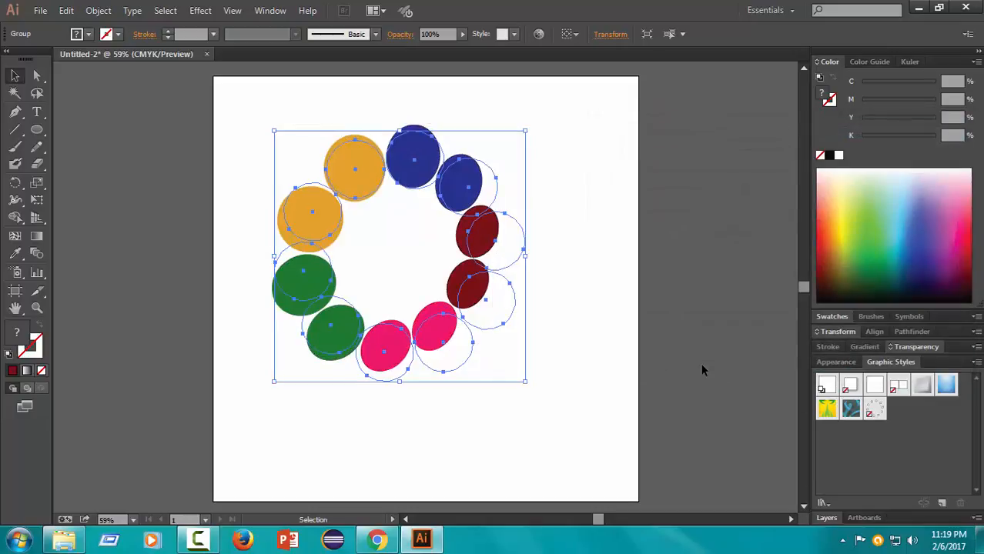
pyautogui.click(579, 321)
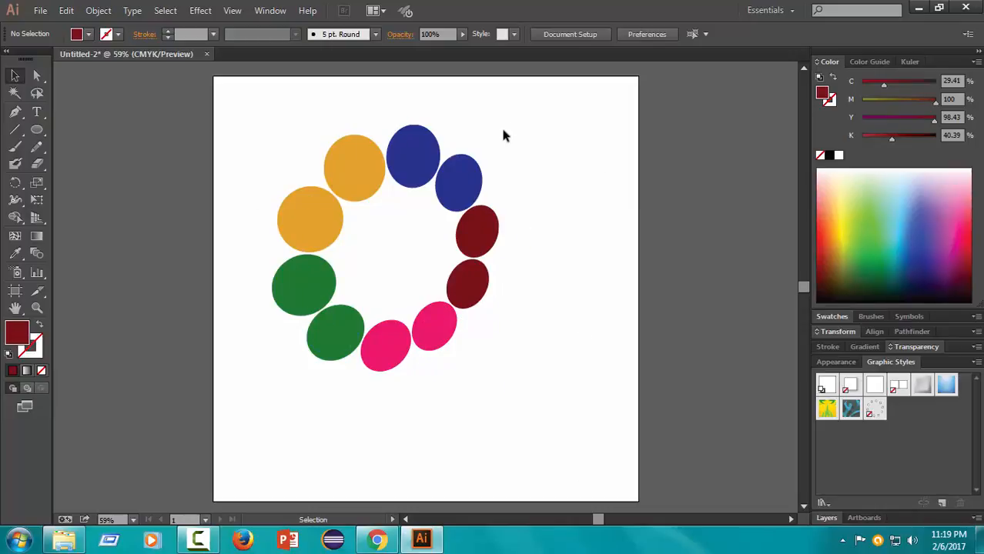
# - Add a black Multiply drop shadow to the whole ring with 75% opacity, 7 px X and Y offsets and 5 px blur
pyautogui.moveTo(523, 119); pyautogui.dragTo(299, 468)
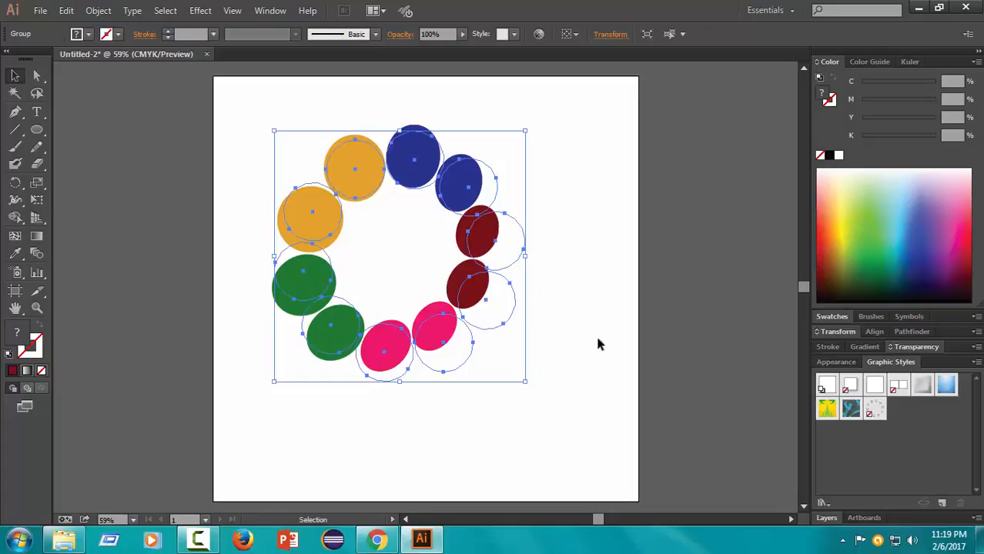
pyautogui.click(200, 10)
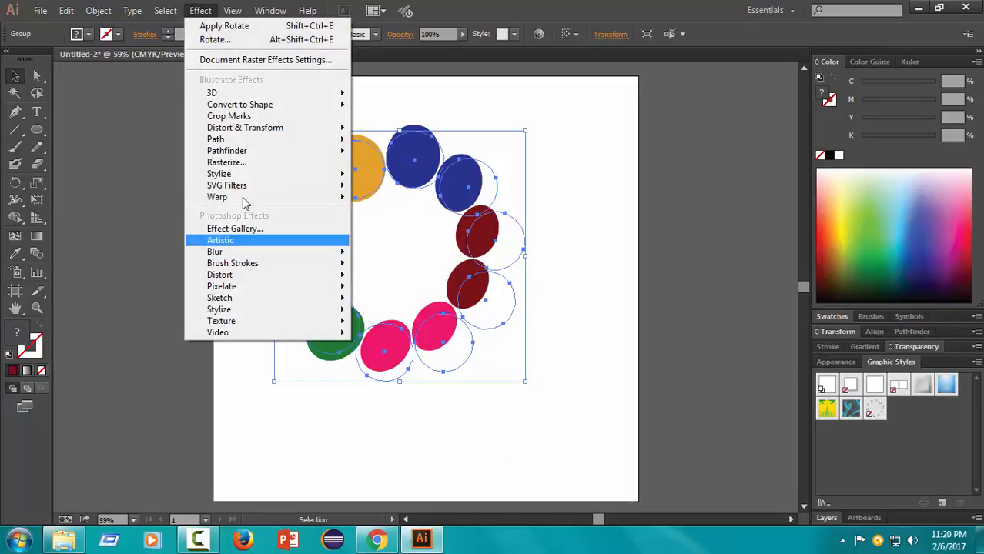
pyautogui.moveTo(237, 177)
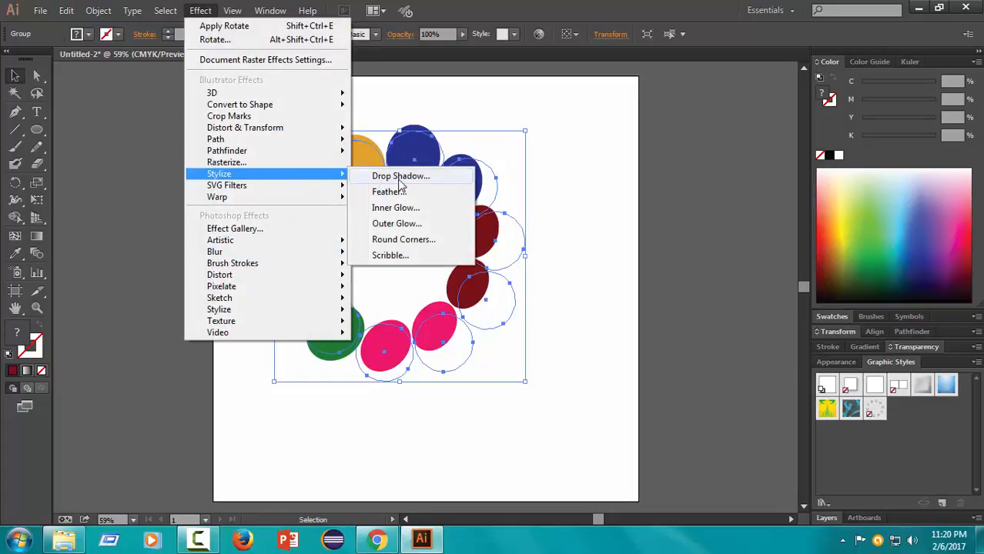
pyautogui.click(400, 176)
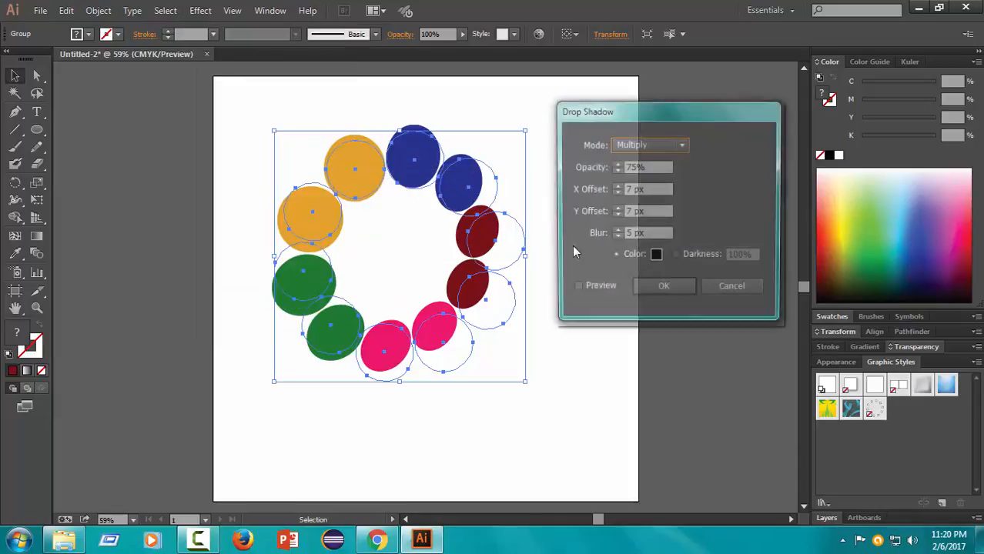
pyautogui.click(595, 288)
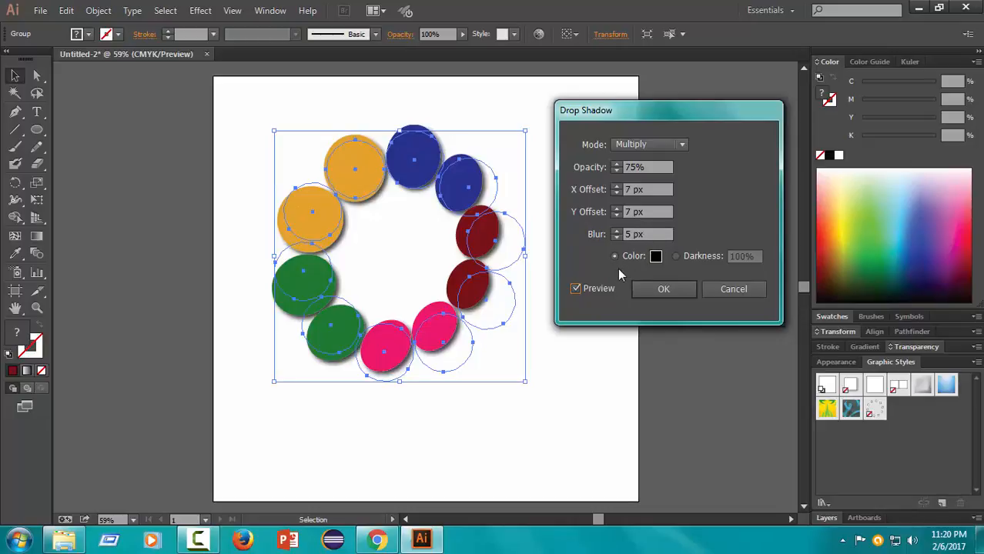
pyautogui.click(660, 289)
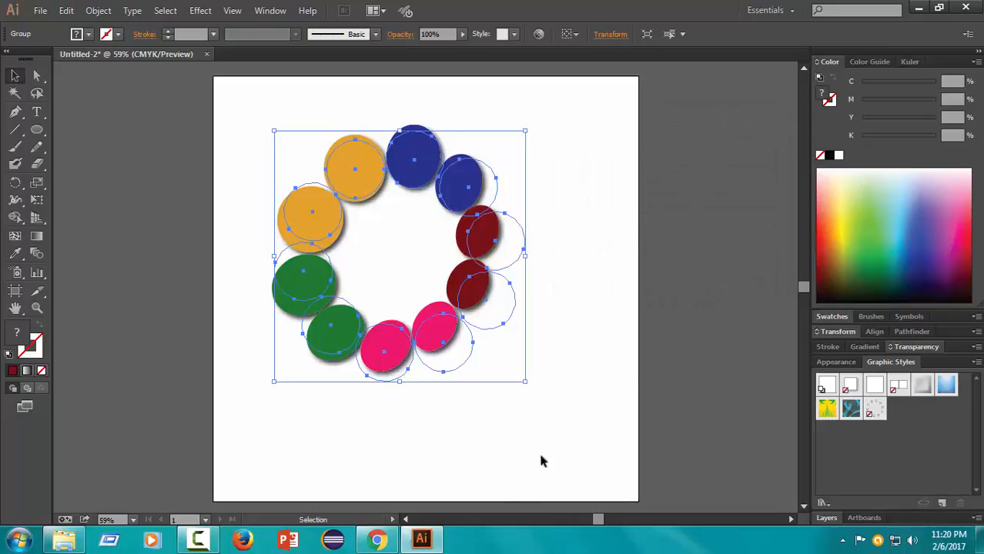
pyautogui.click(488, 441)
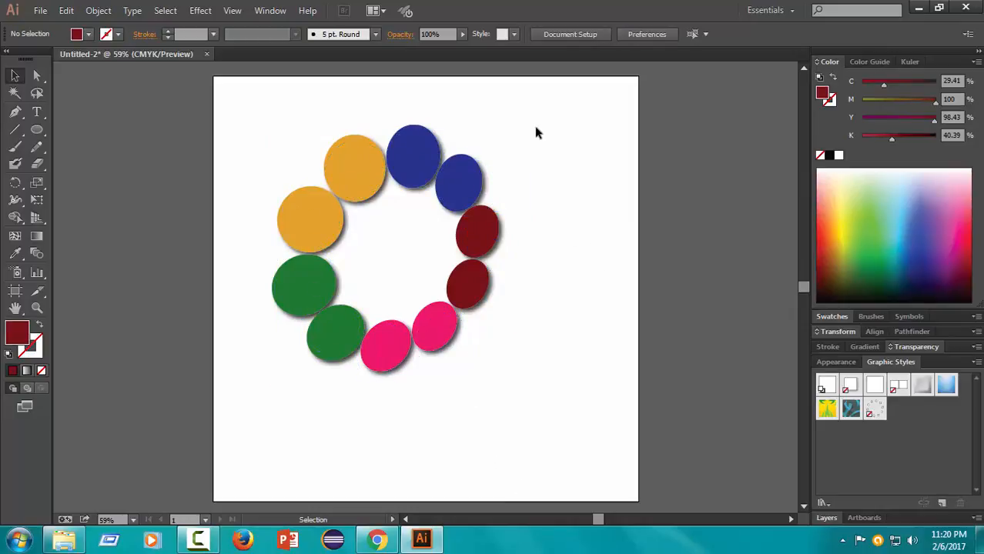
# - Move the whole ring to the left edge of the artboard, roughly centred vertically, and deselect it
pyautogui.moveTo(534, 122); pyautogui.dragTo(306, 411)
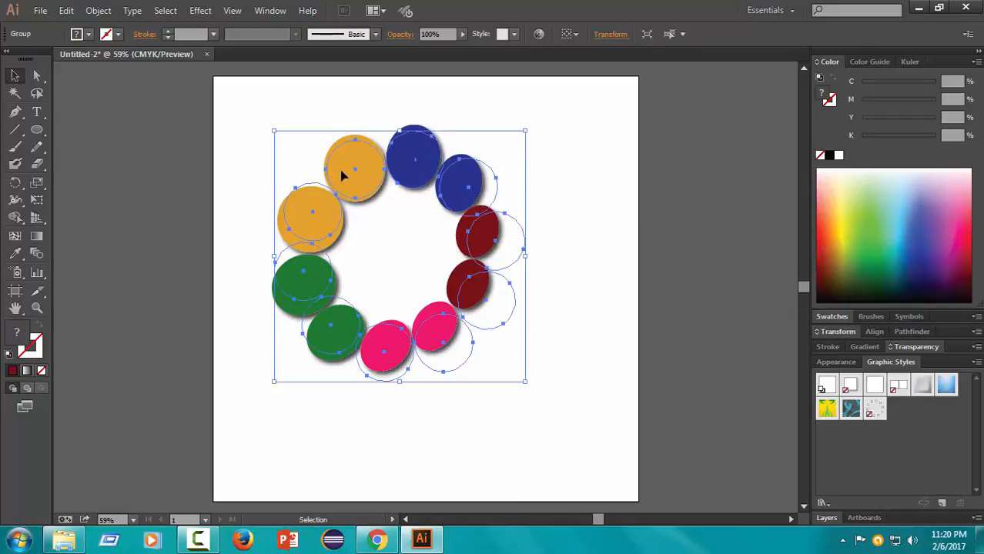
pyautogui.moveTo(344, 175); pyautogui.dragTo(351, 228)
pyautogui.click(575, 304)
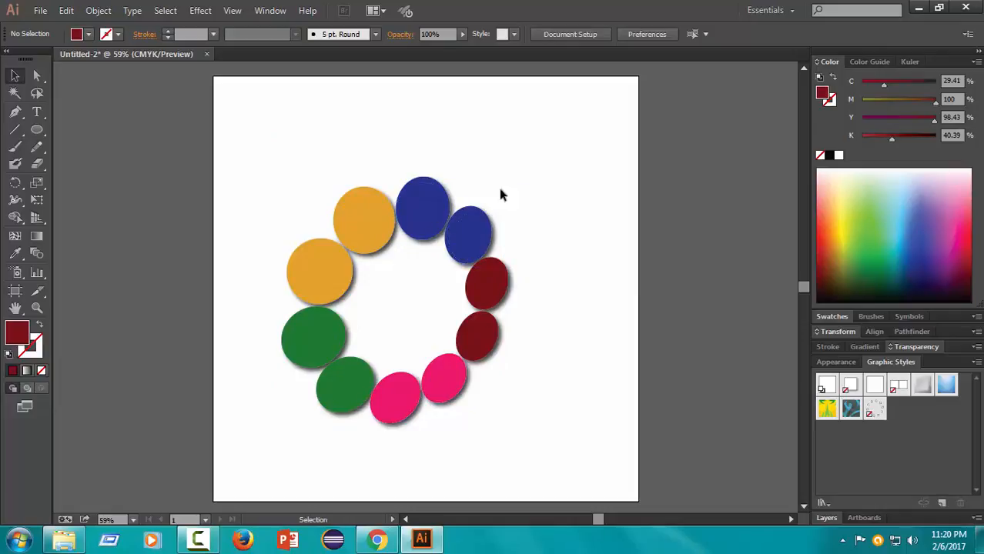
pyautogui.moveTo(527, 167); pyautogui.dragTo(191, 479)
pyautogui.moveTo(353, 232); pyautogui.dragTo(219, 204)
pyautogui.click(477, 356)
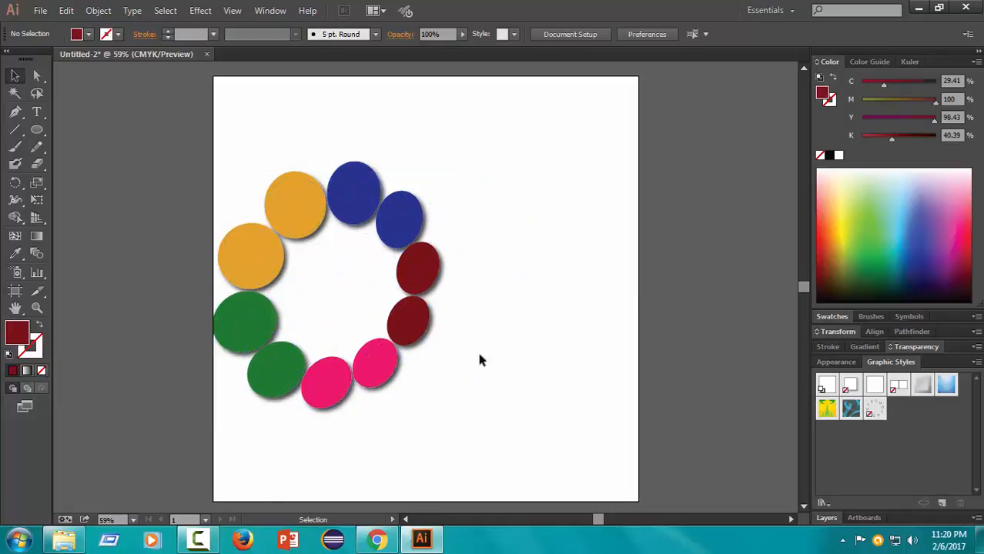
# - Create an area text frame in the empty space right of the ring and set its font to DAGGERSQUARE
pyautogui.click(36, 114)
pyautogui.moveTo(462, 245); pyautogui.dragTo(629, 305)
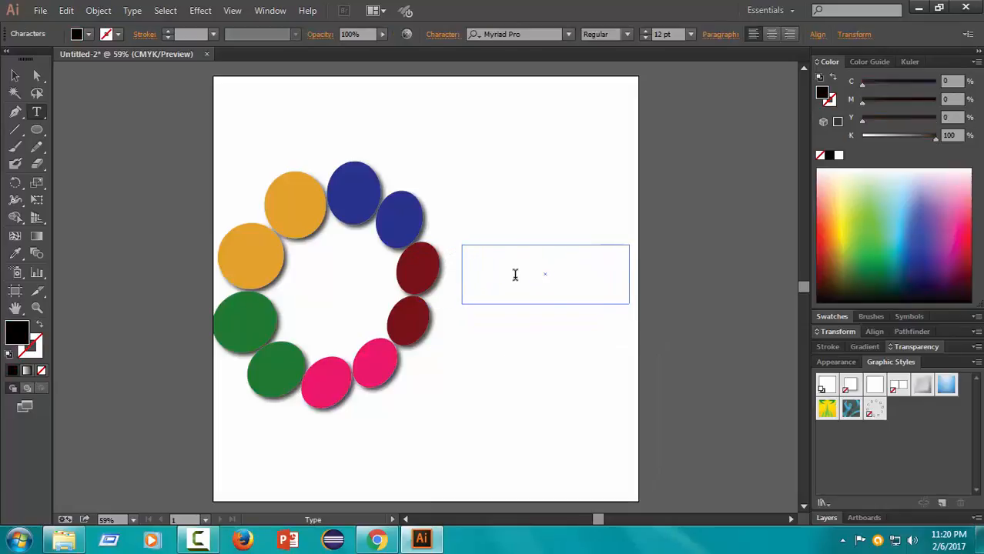
pyautogui.click(568, 34)
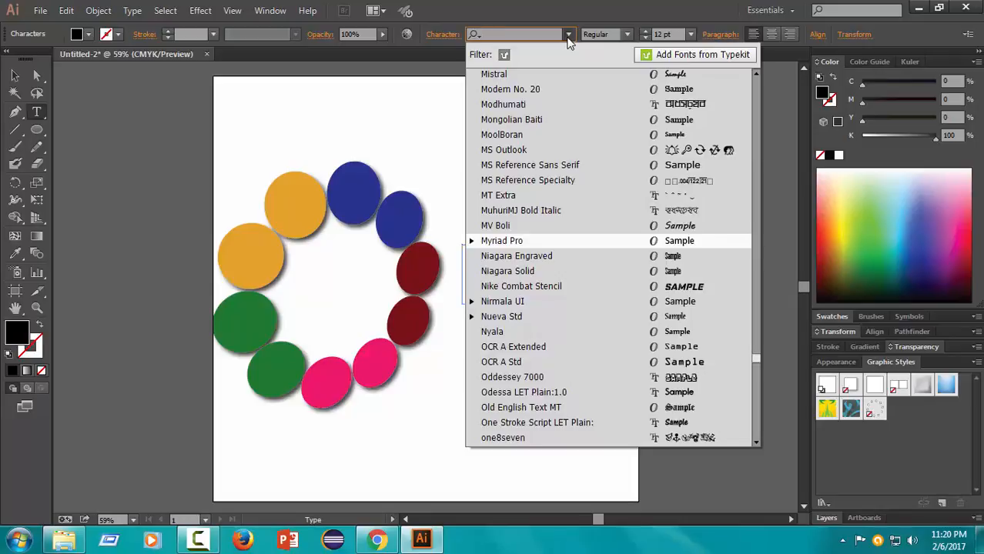
pyautogui.write('*')
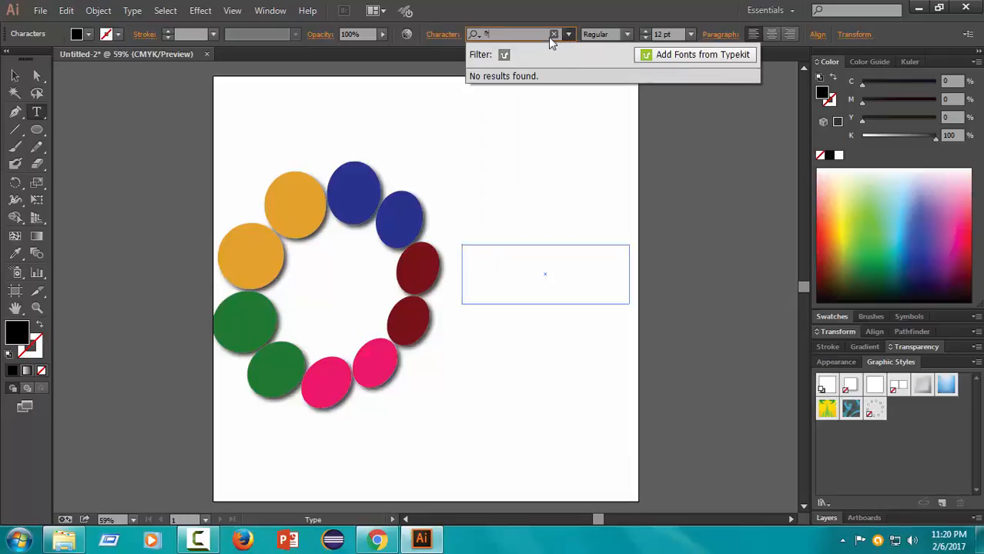
pyautogui.click(843, 540)
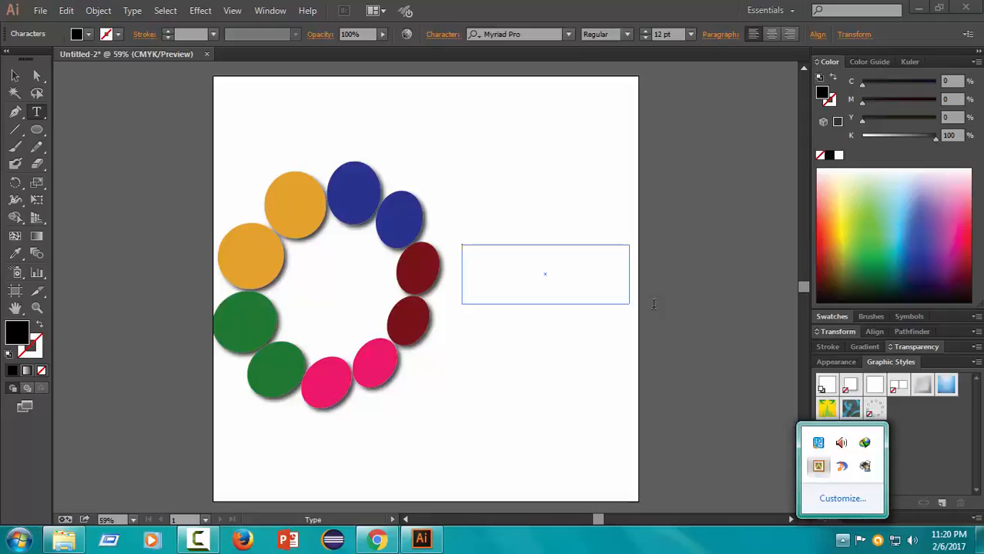
pyautogui.click(570, 34)
pyautogui.write('d')
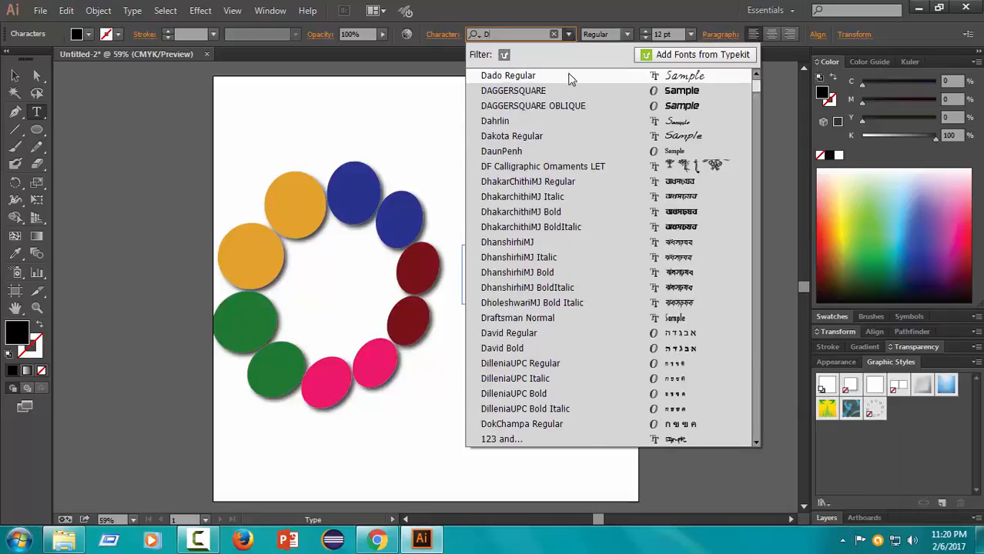
pyautogui.click(545, 94)
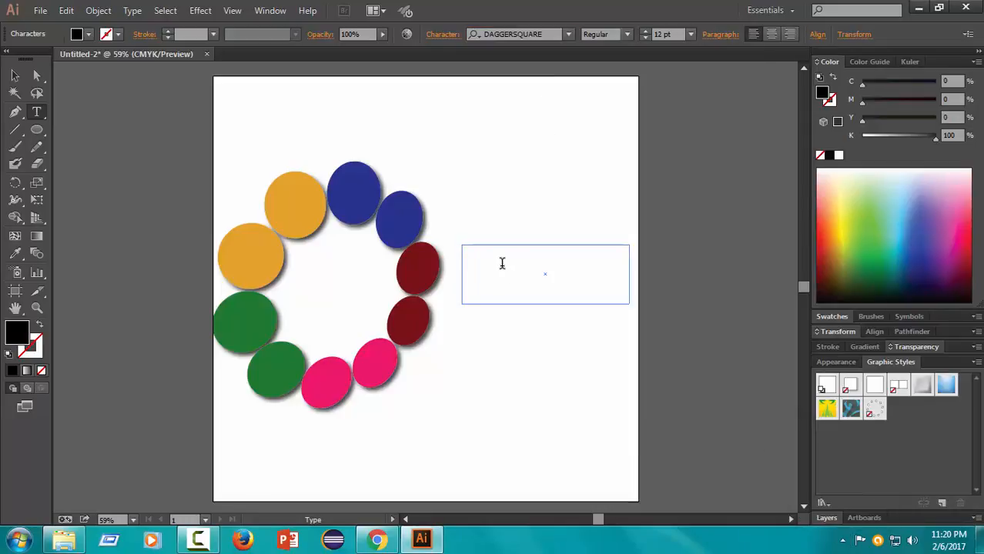
# - Set the font size to 48 pt and enter the text "Logo Name" in the empty text frame
pyautogui.click(691, 34)
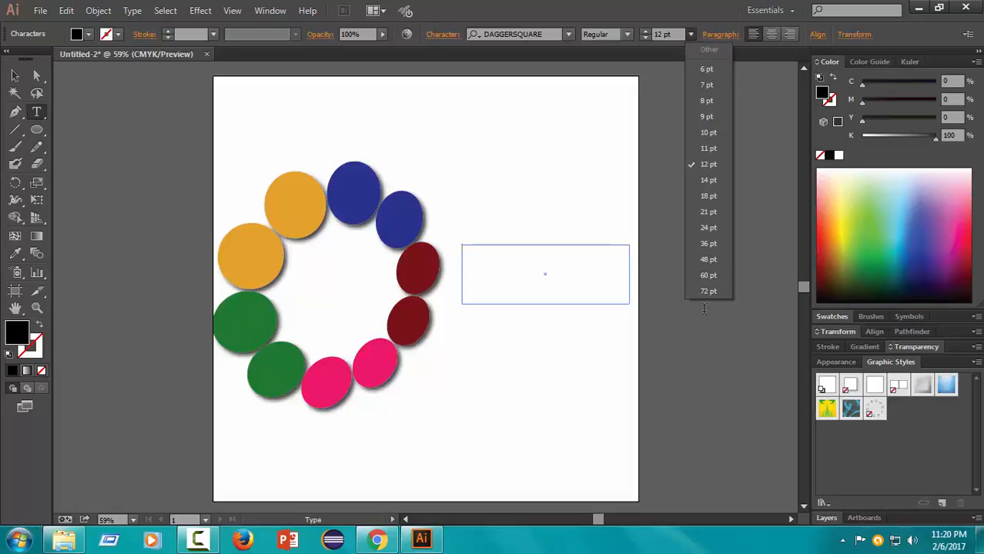
pyautogui.click(709, 260)
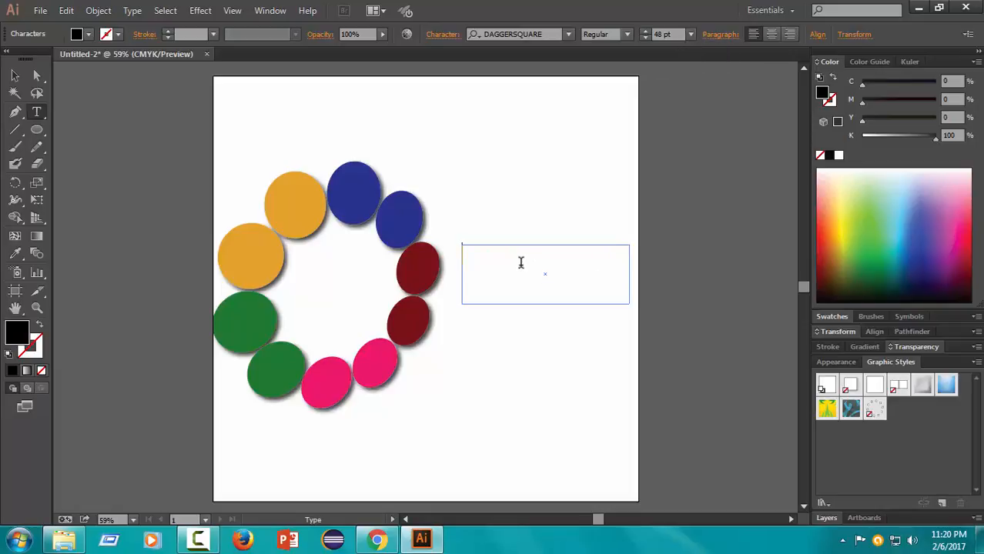
pyautogui.write('Logo Name')
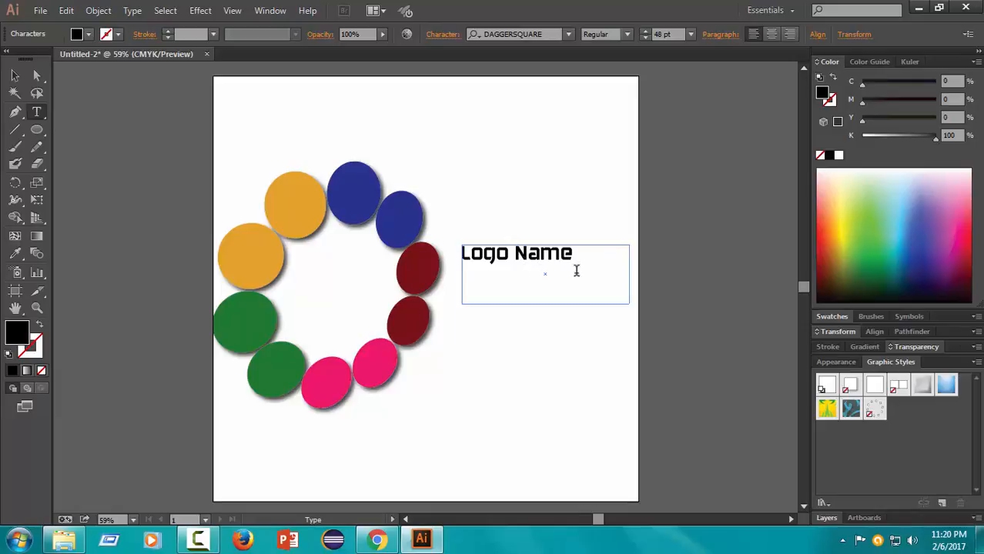
# - Enlarge the whole "Logo Name" text, trying 72 pt before settling on 60 pt
pyautogui.moveTo(593, 249); pyautogui.dragTo(428, 271)
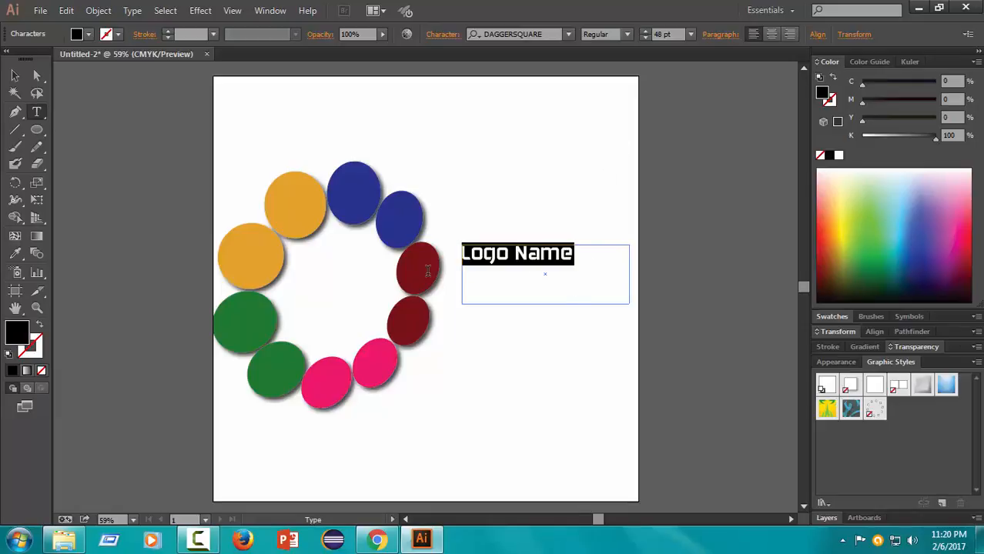
pyautogui.click(690, 34)
pyautogui.click(712, 293)
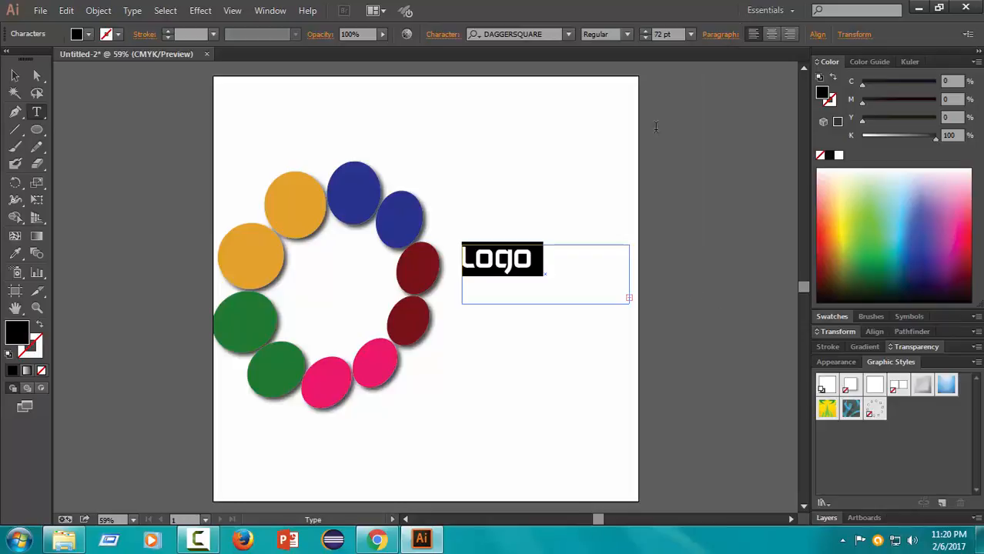
pyautogui.click(691, 34)
pyautogui.click(715, 275)
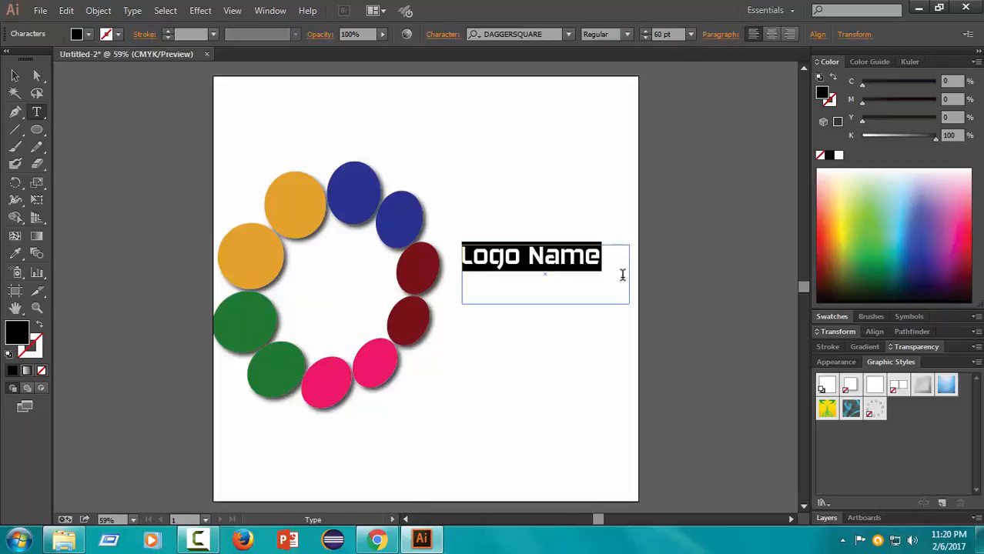
# - Shrink the text frame's height and width to fit "Logo Name" and fill the text pink with C 0, M 91.37, Y 17, K 0
pyautogui.click(15, 75)
pyautogui.moveTo(546, 303); pyautogui.dragTo(548, 275)
pyautogui.moveTo(630, 259); pyautogui.dragTo(614, 261)
pyautogui.click(957, 226)
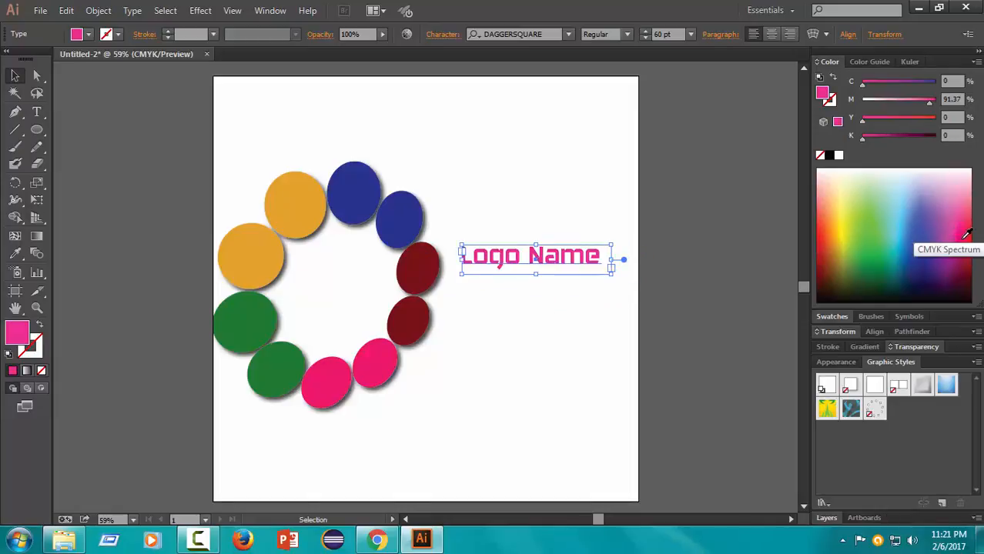
pyautogui.click(874, 121)
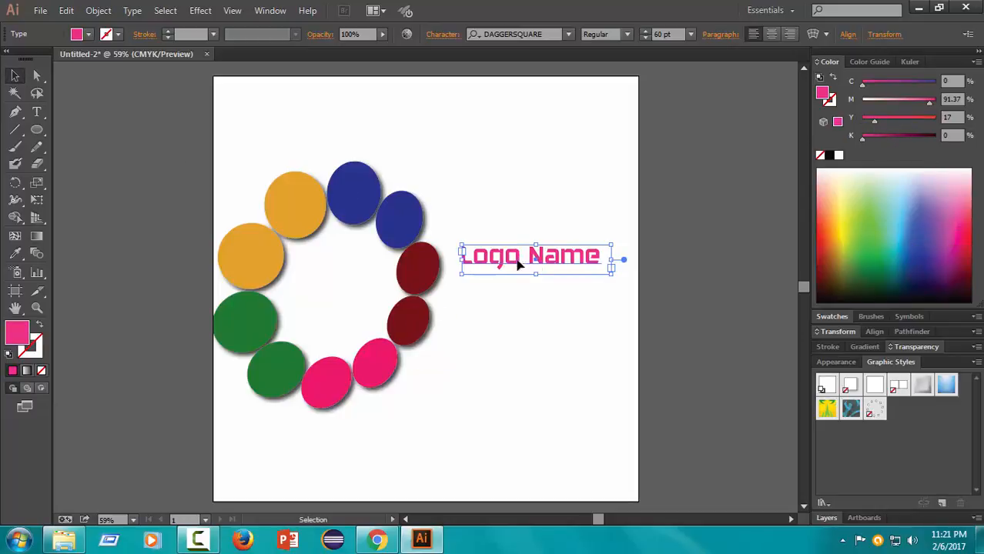
# - Move the "Logo Name" text slightly down in two small shifts to centre it vertically beside the ring, and deselect it
pyautogui.moveTo(520, 260); pyautogui.dragTo(520, 275)
pyautogui.click(549, 349)
pyautogui.scroll(-2, 539, 347)
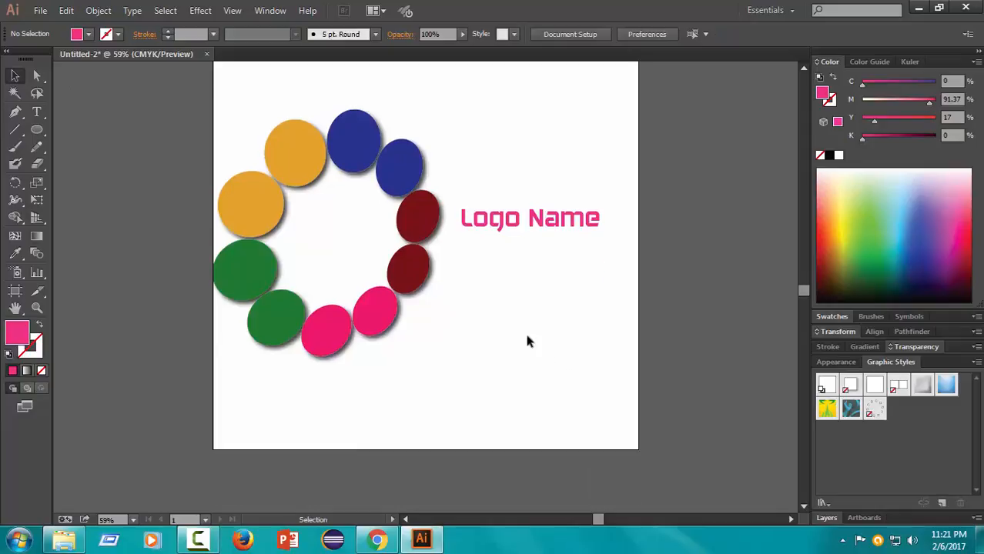
pyautogui.moveTo(516, 221); pyautogui.dragTo(518, 235)
pyautogui.click(540, 332)
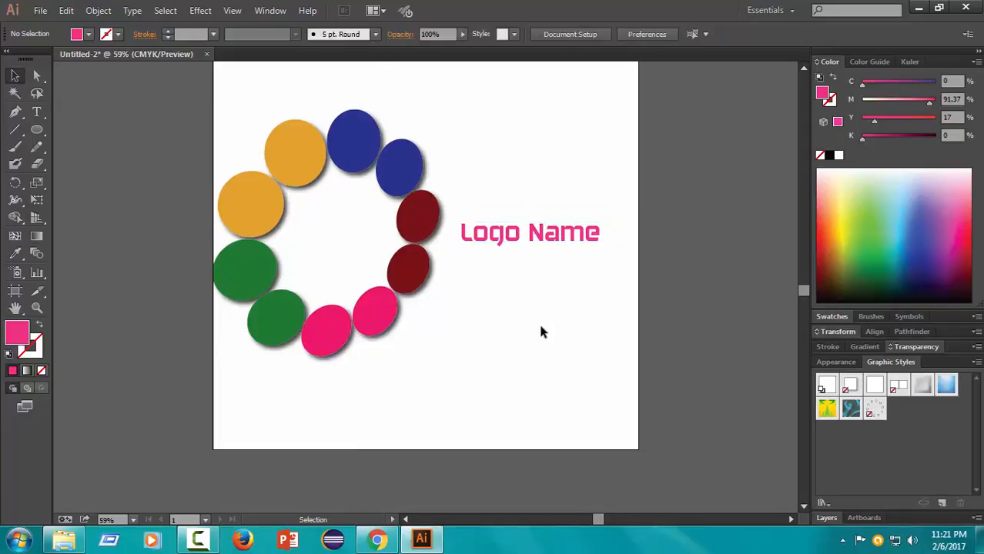